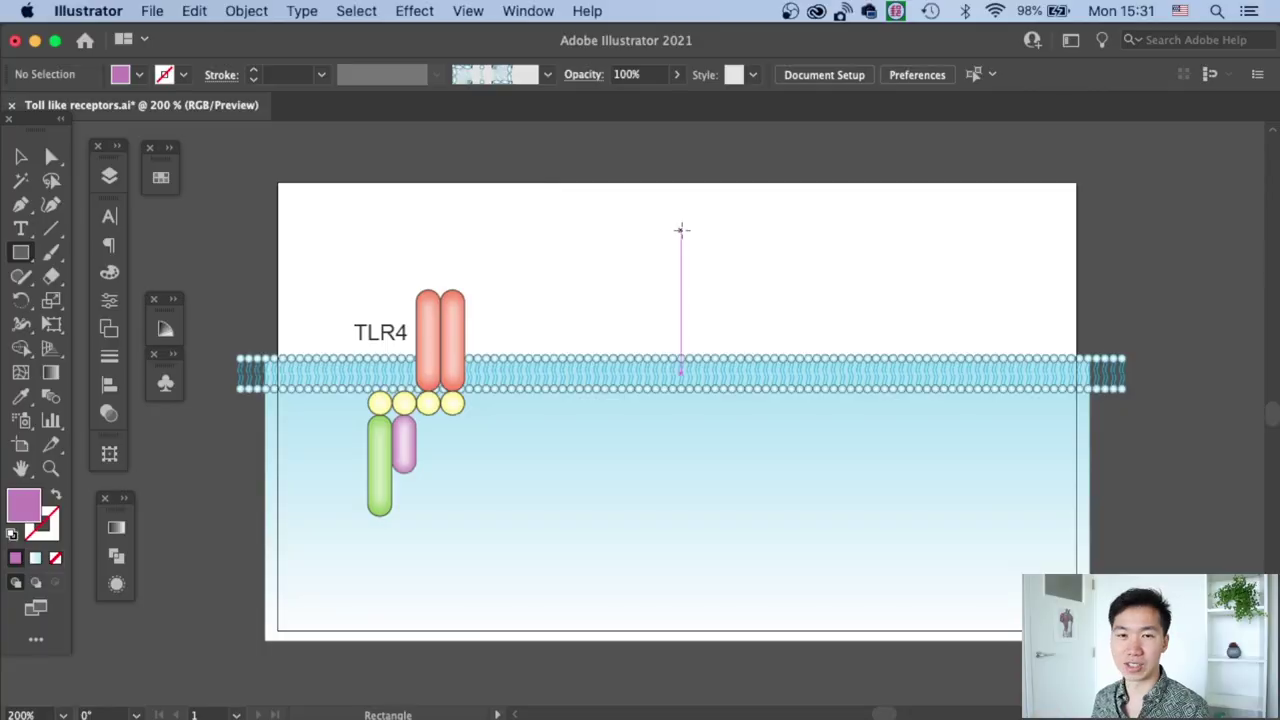
- Draw a tall purple rectangle through the membrane and round its corners into a 1.41 mm-radius pill
left_click_drag(681, 225, 680, 226)
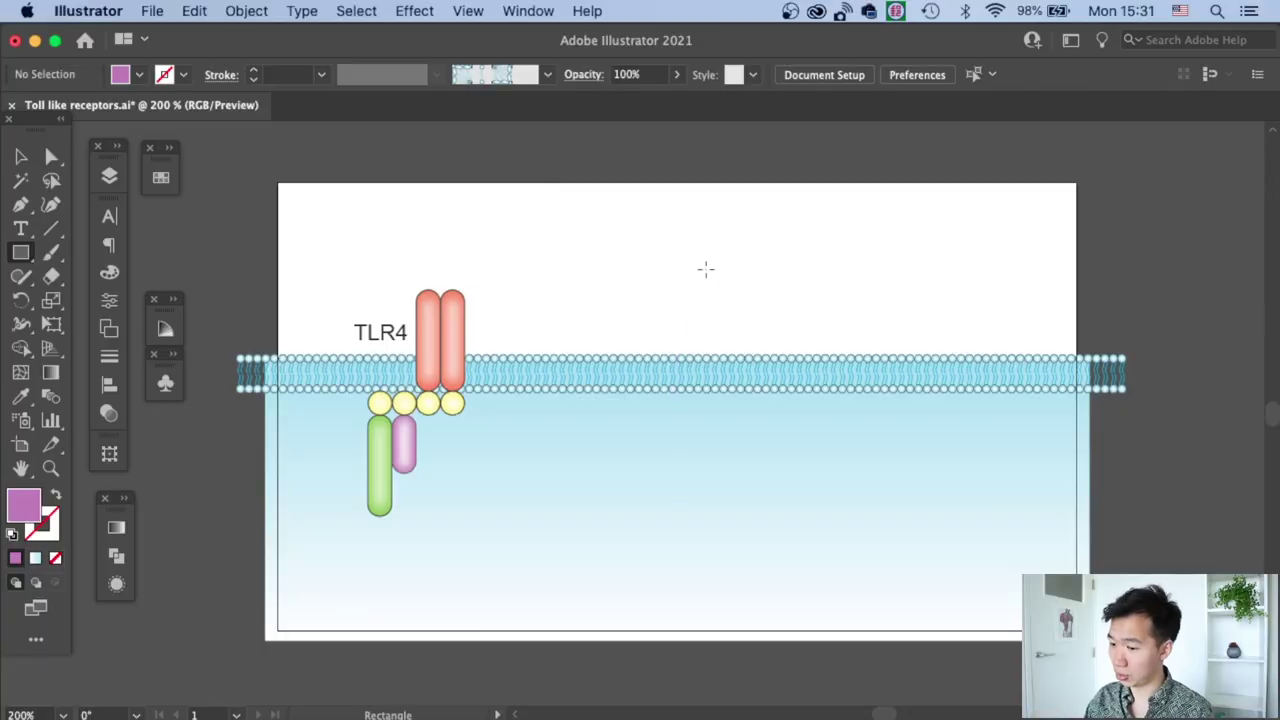
left_click_drag(677, 290, 703, 392)
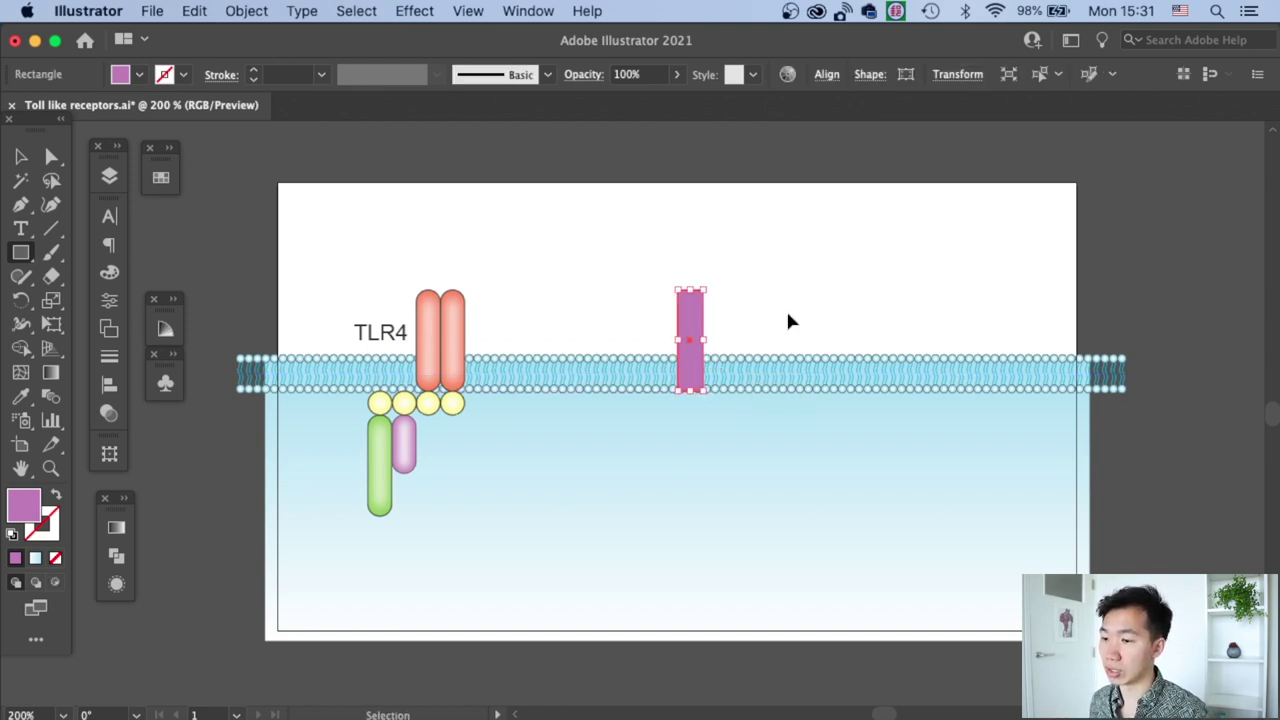
key("super+equal")
key("super+equal")
key("super+equal")
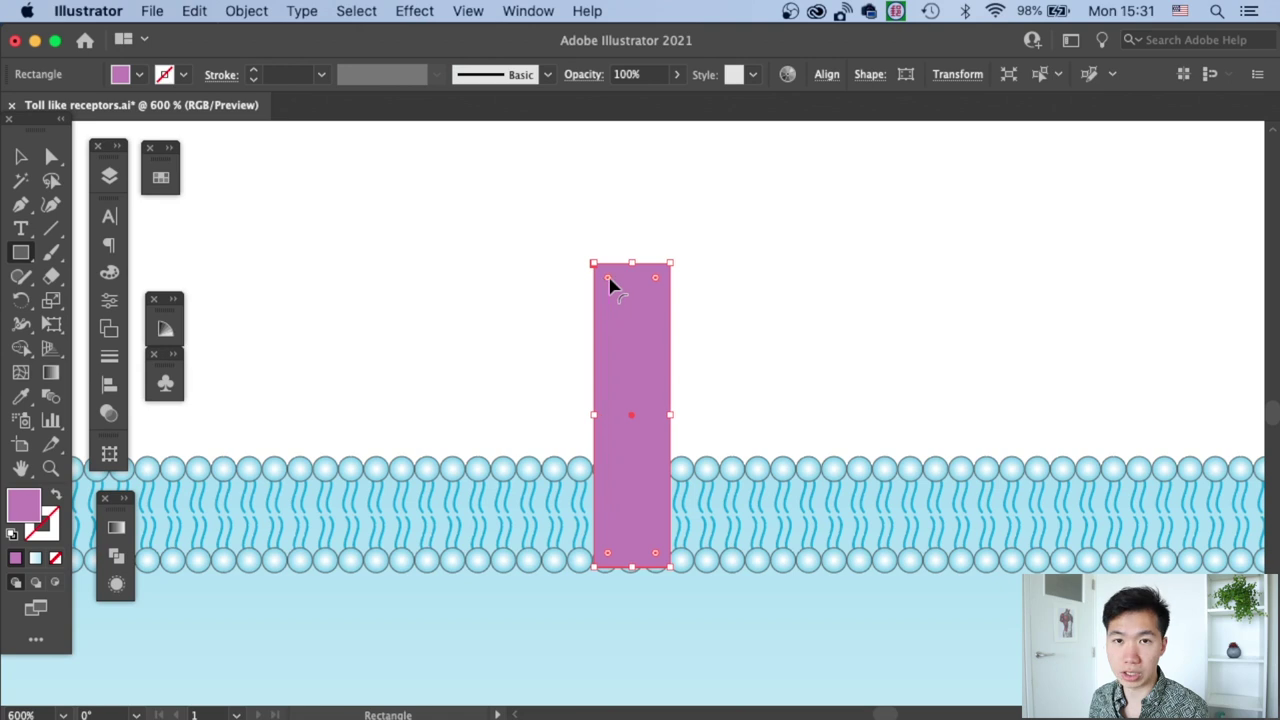
left_click_drag(610, 283, 654, 337)
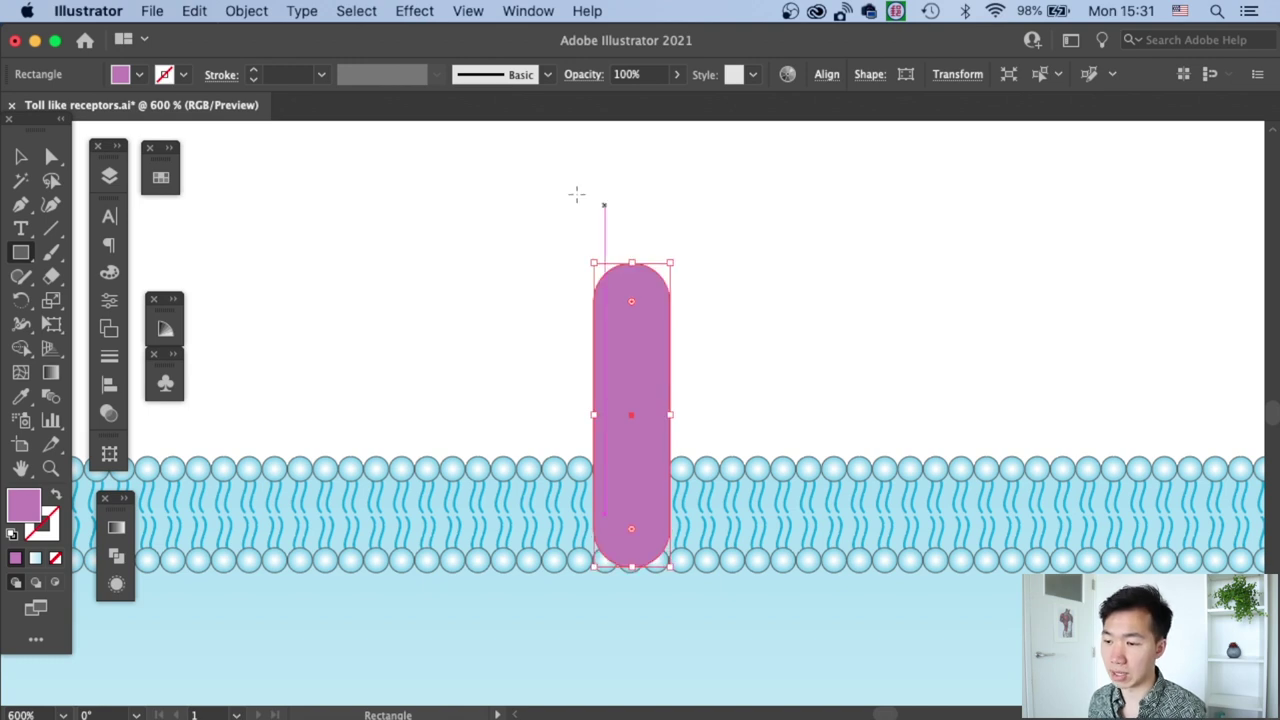
- Fill the pill with a light salmon tint of the red-orange swatch
left_click(20, 157)
left_click(160, 177)
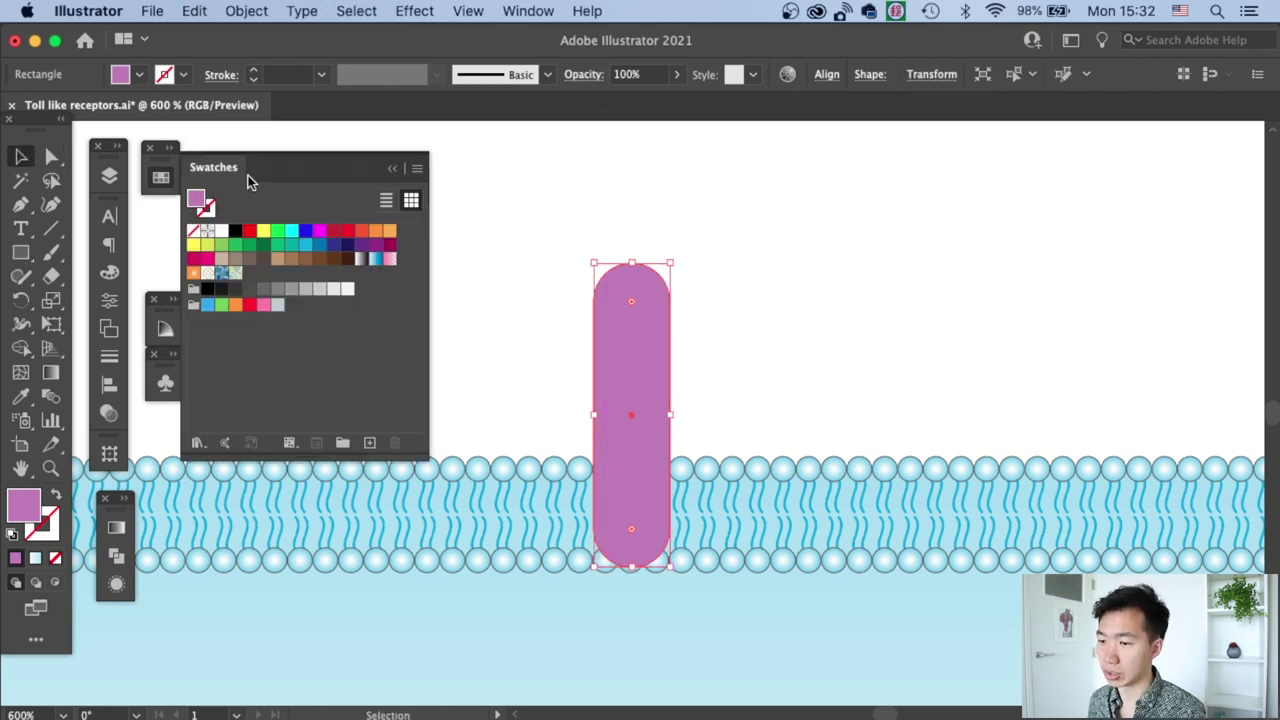
left_click(362, 231)
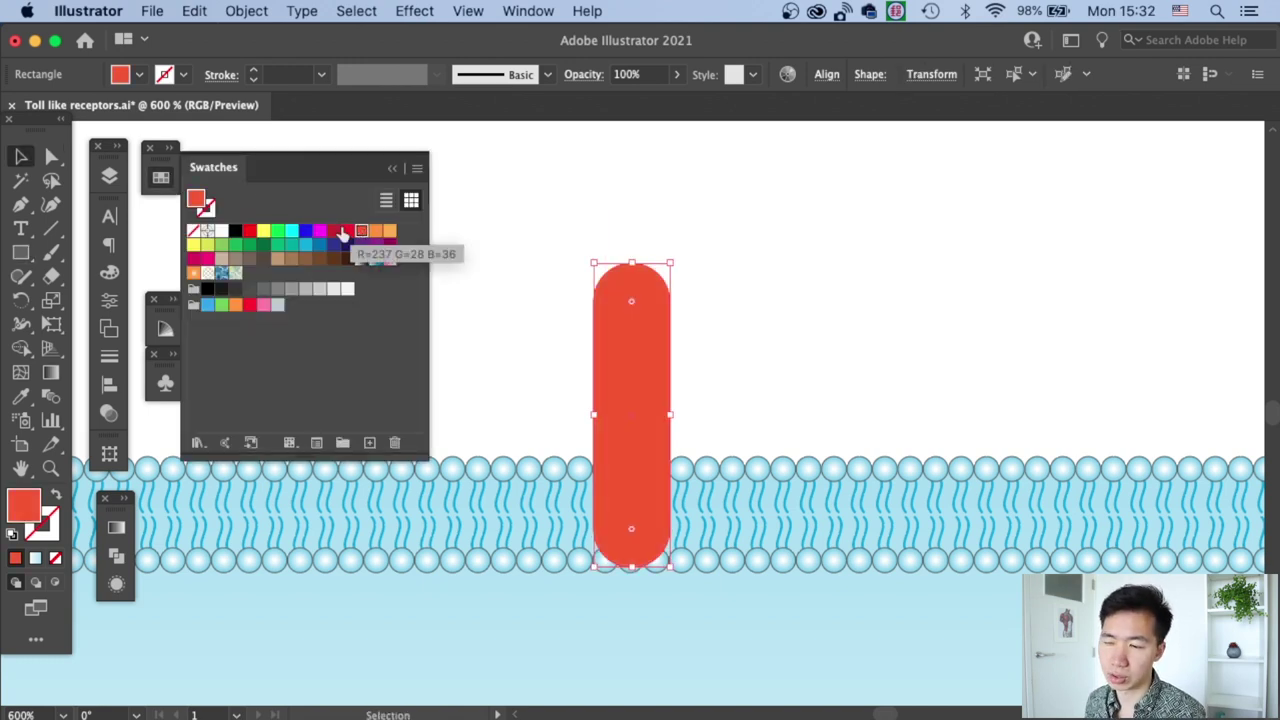
left_click(164, 330)
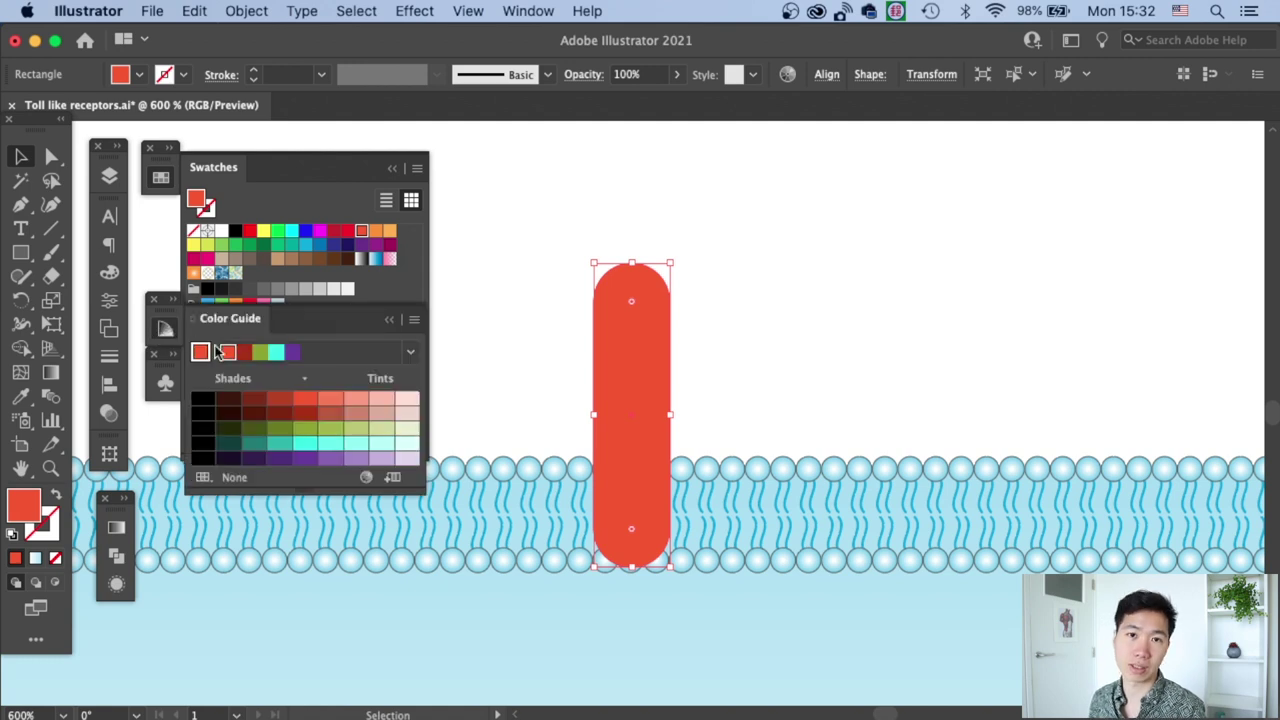
left_click(354, 402)
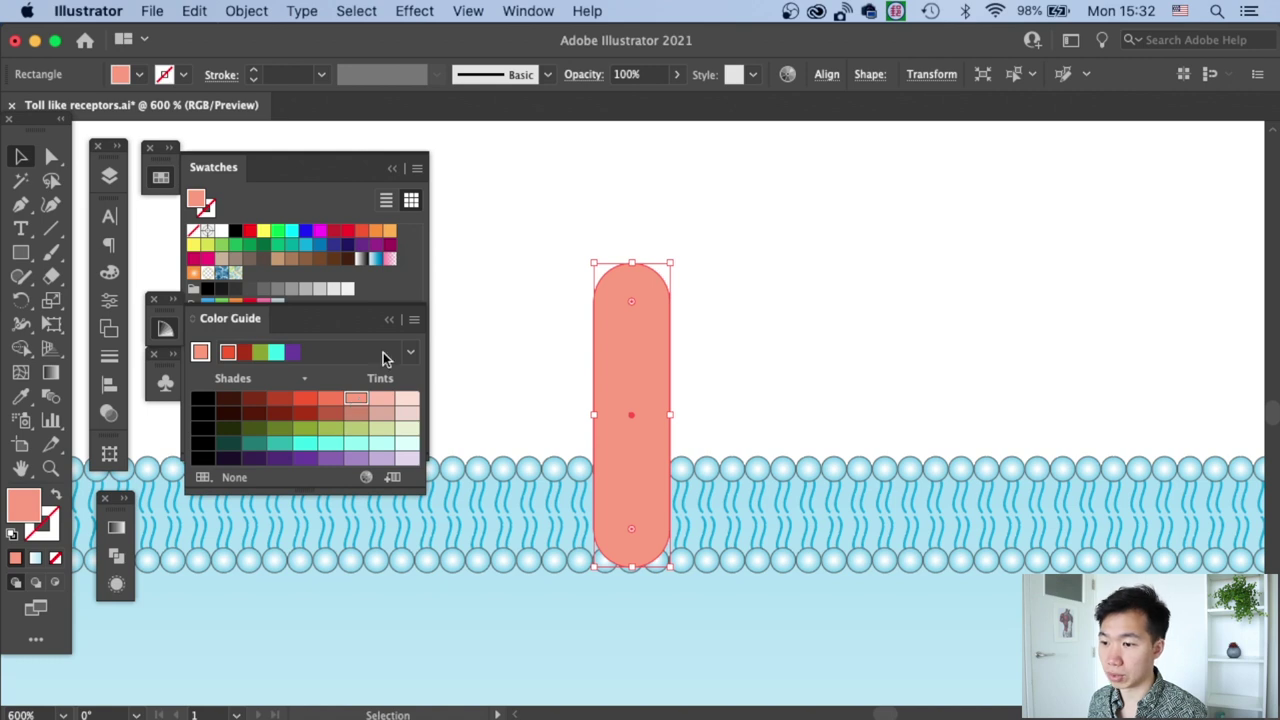
left_click(700, 294)
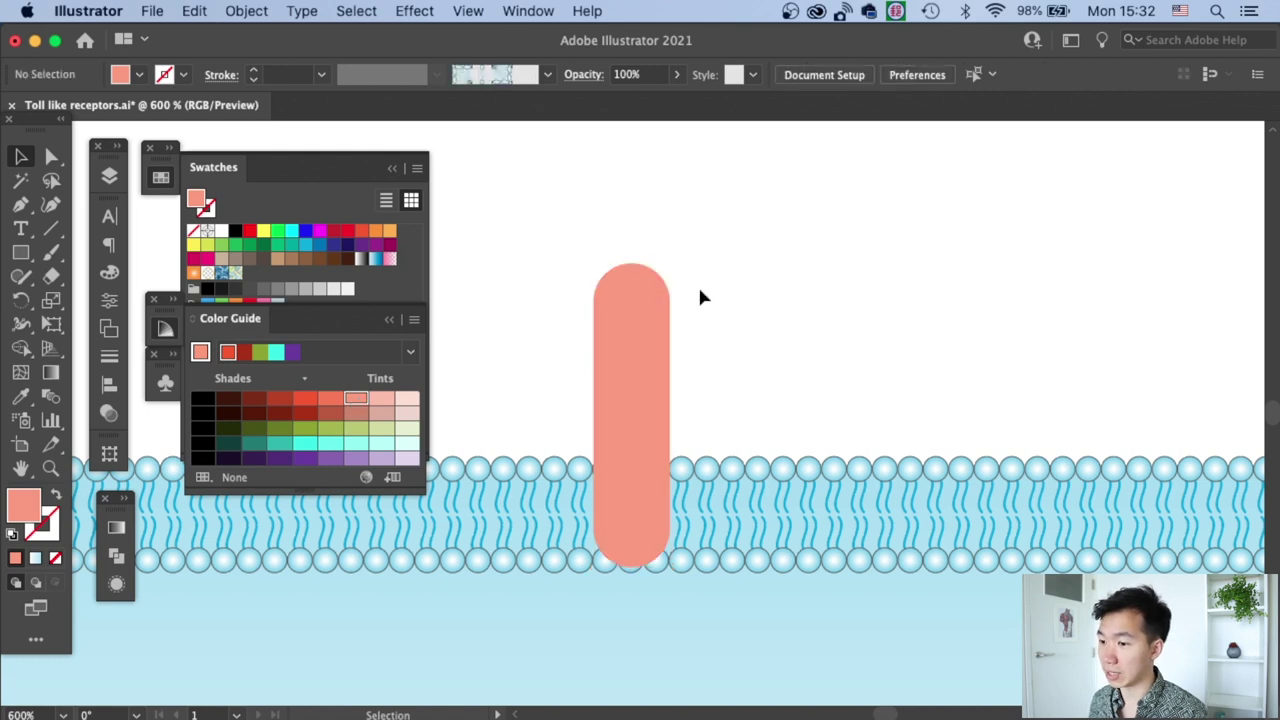
left_click(657, 334)
- Give the pill a dark grey outline at 0.25 pt weight
left_click(52, 515)
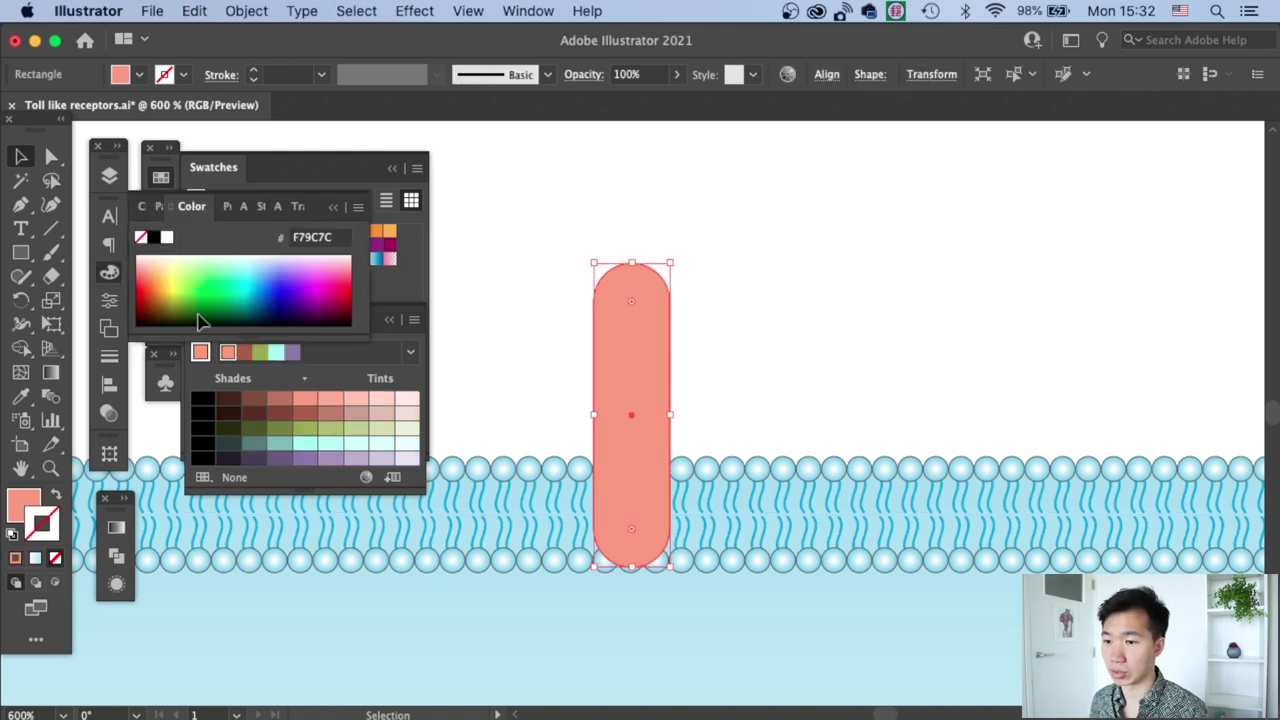
left_click(331, 207)
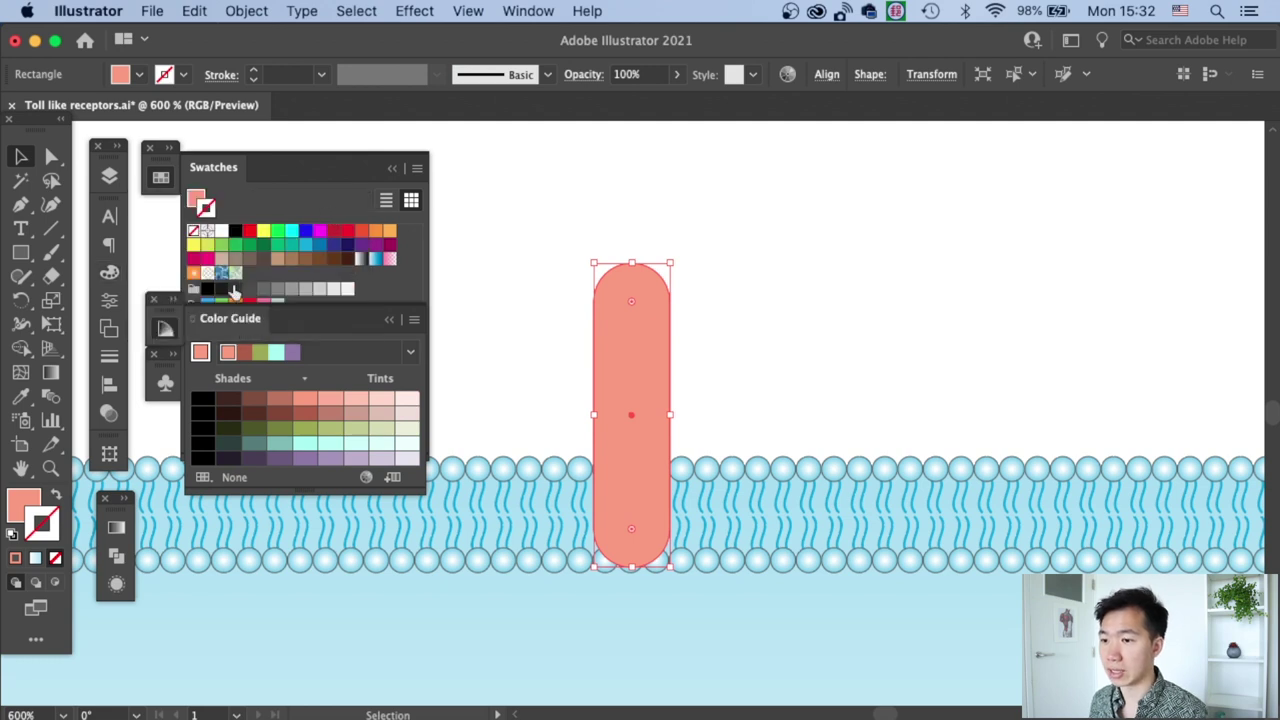
left_click(237, 292)
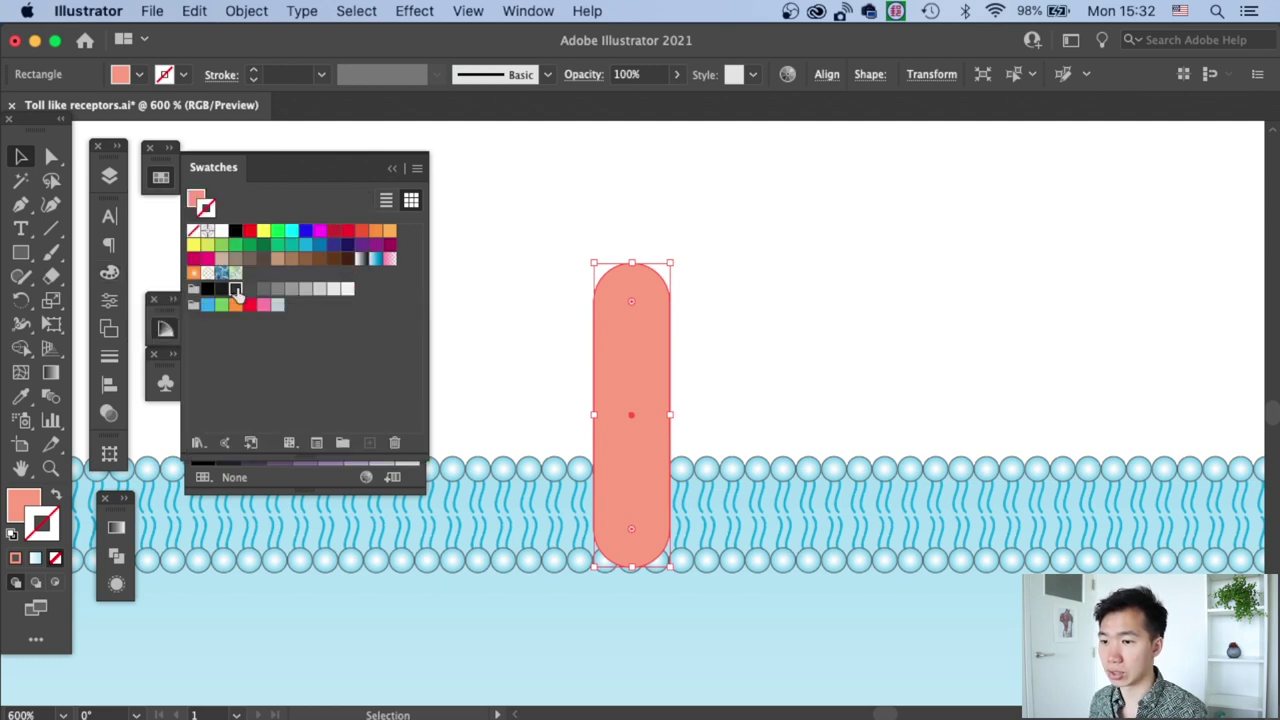
left_click(236, 291)
left_click(321, 74)
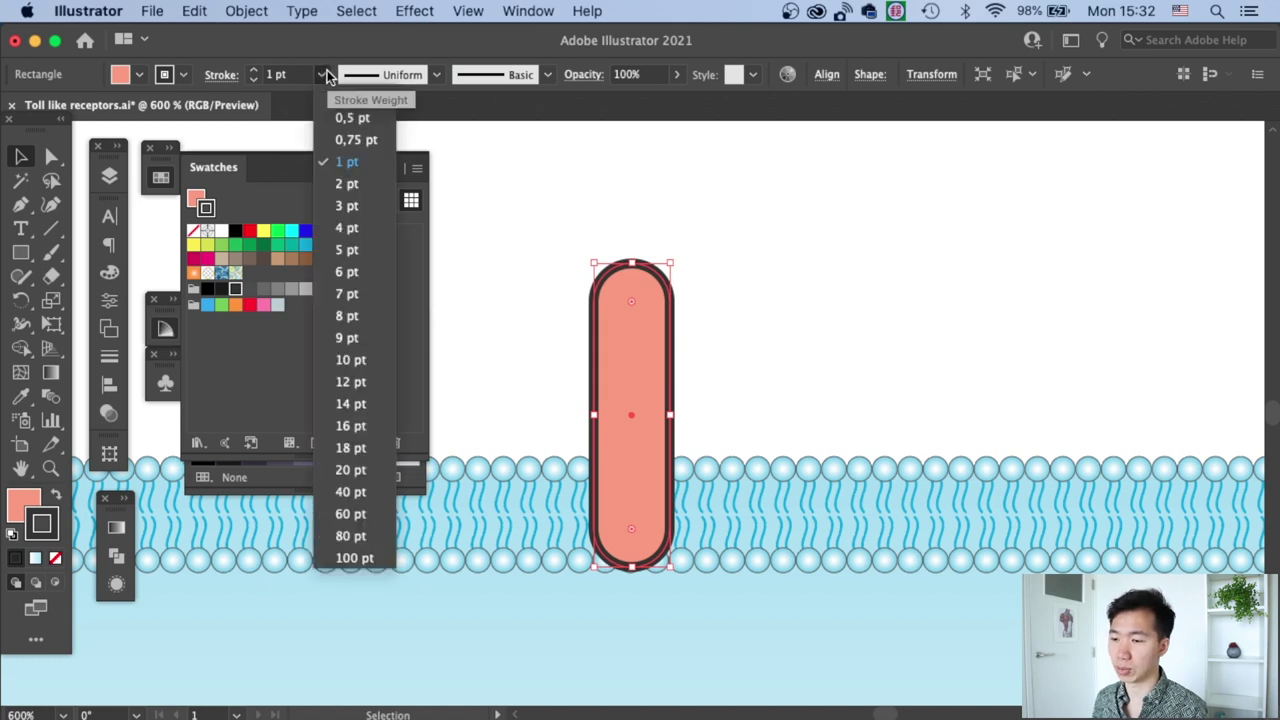
left_click(357, 94)
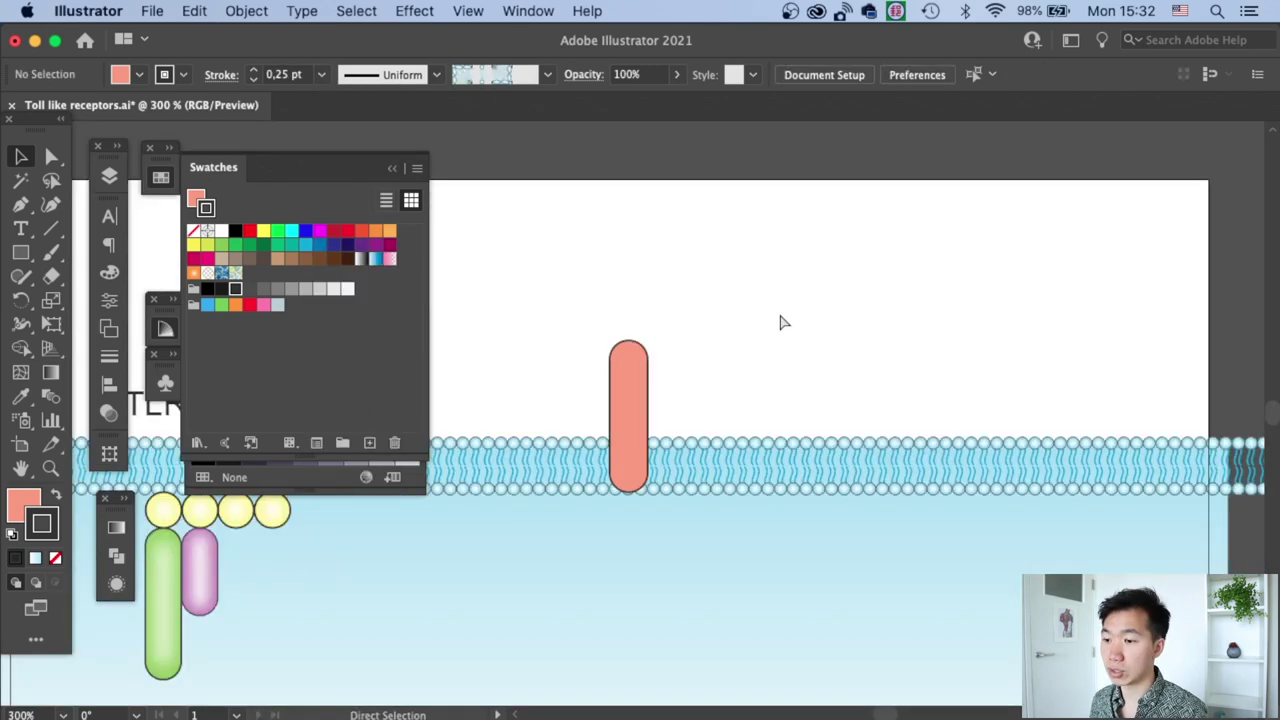
key("super+equal")
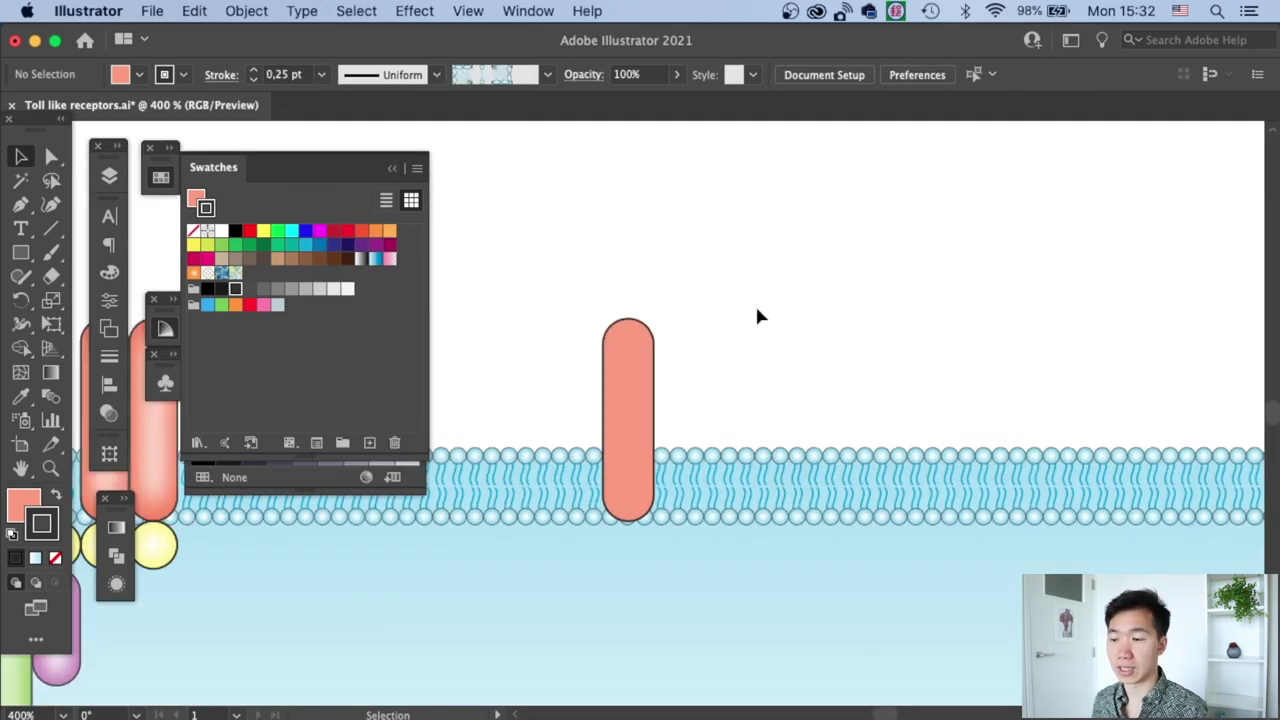
left_click(629, 377)
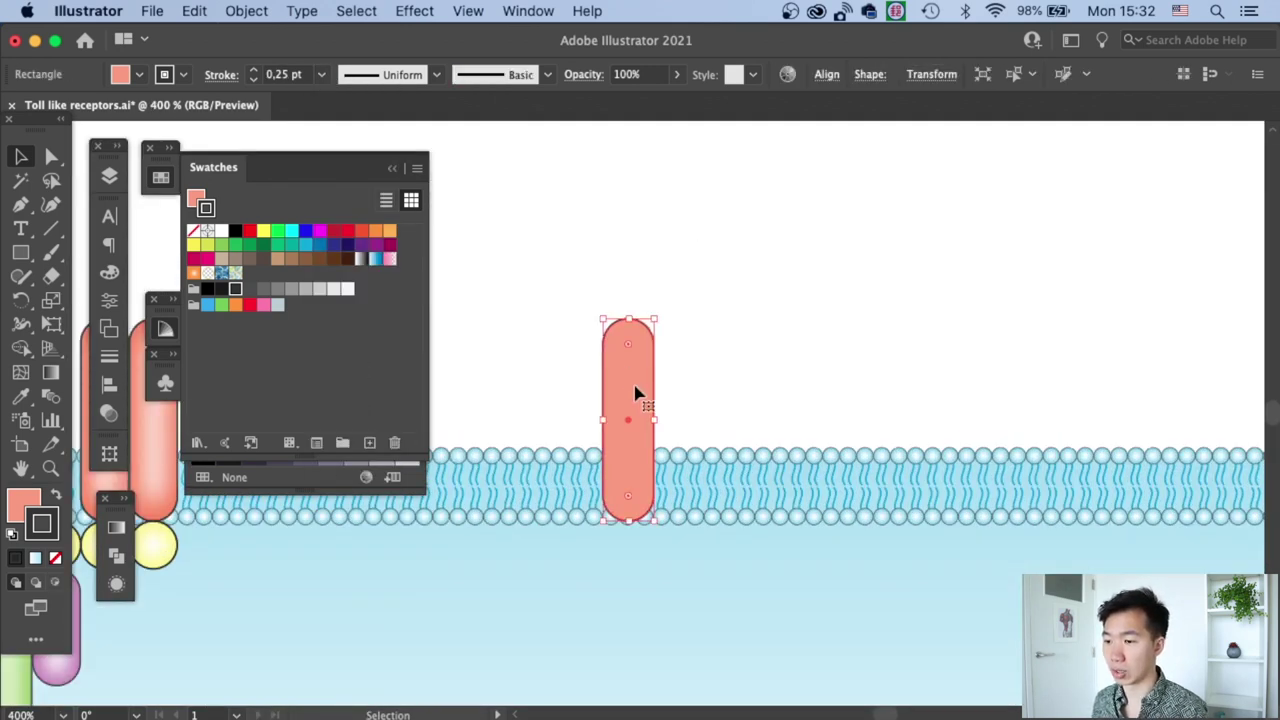
- Duplicate the pill to the right and make the copy white with no outline
left_click_drag(632, 397, 723, 371)
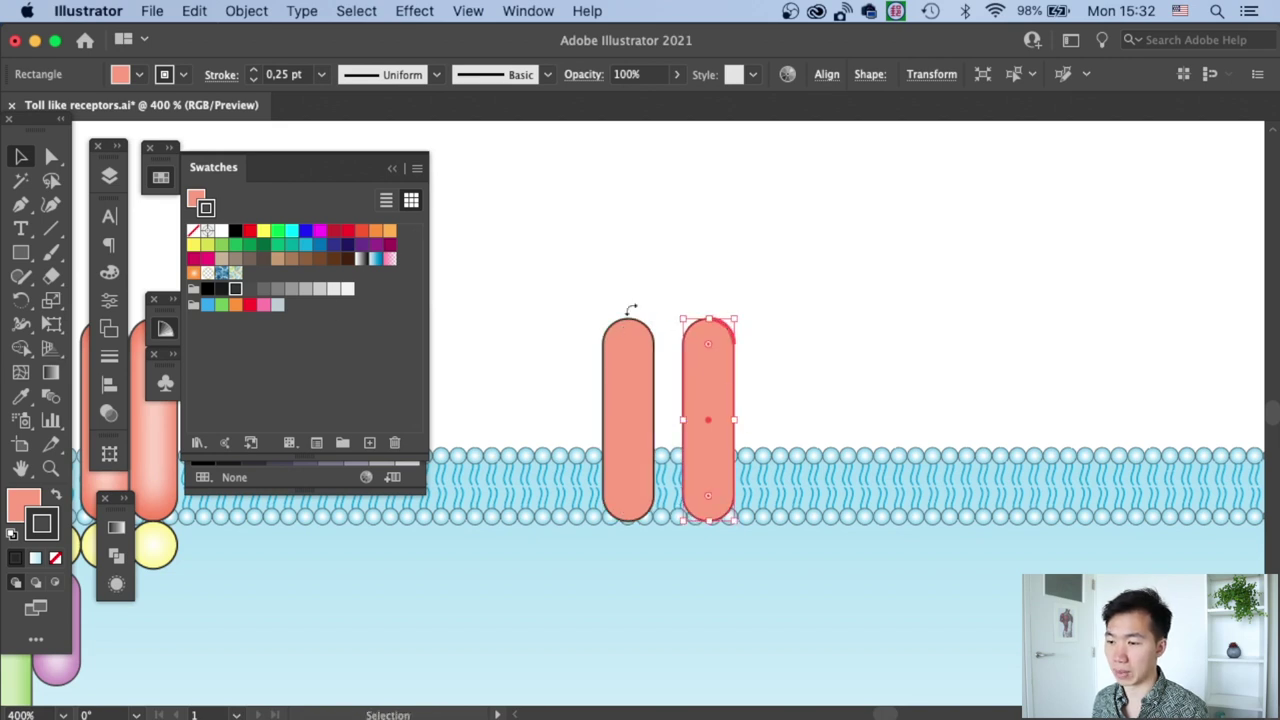
left_click(57, 560)
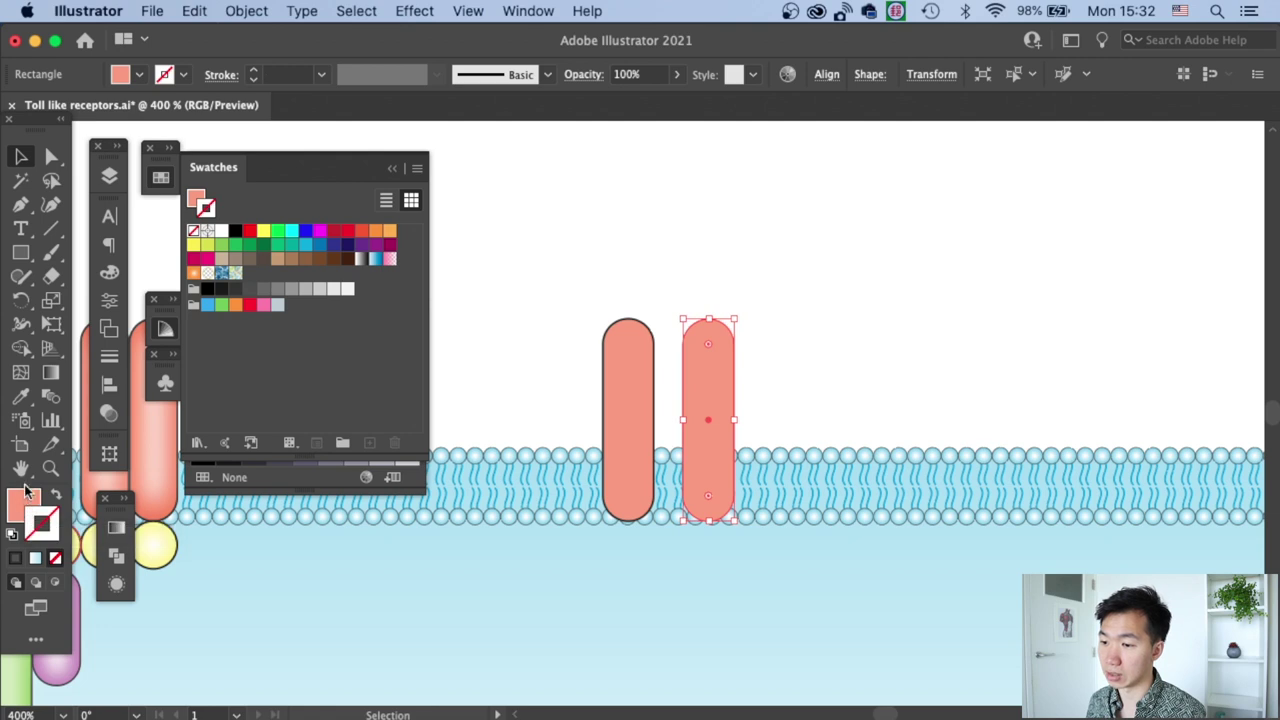
left_click(166, 238)
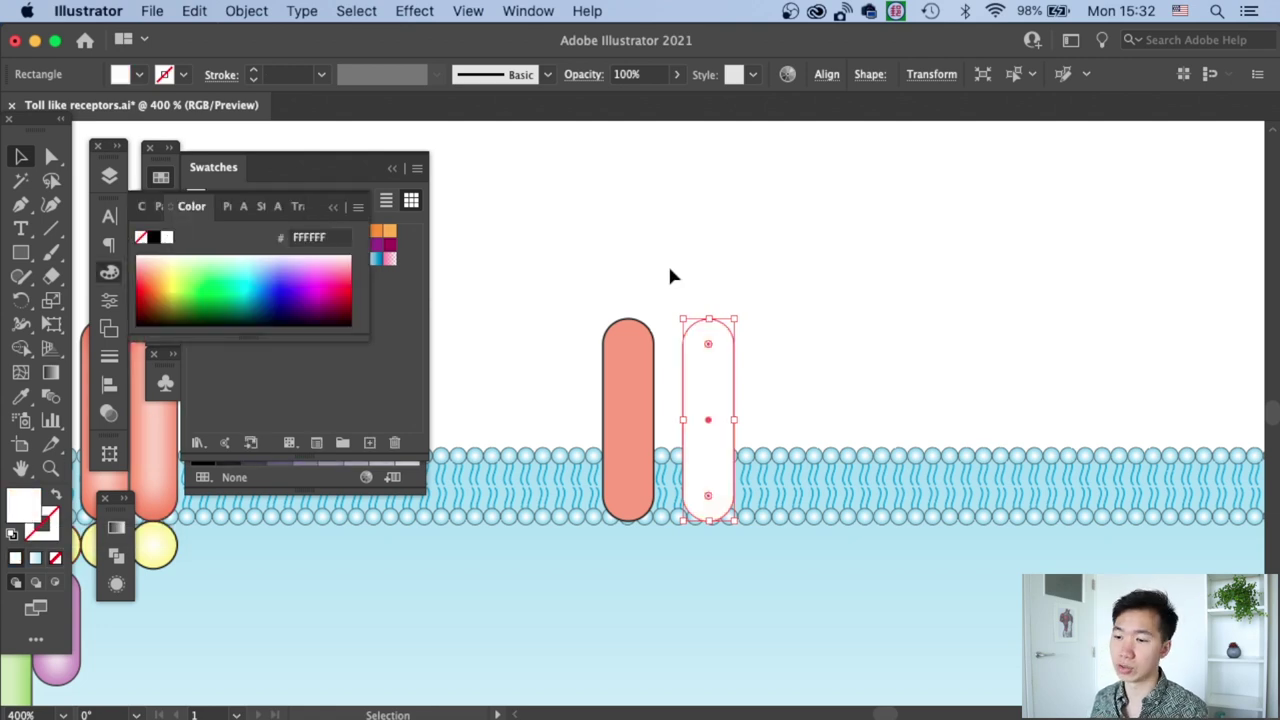
- Shrink the white copy into a thin strip about 1.08 mm wide, centred inside the salmon pill
left_click_drag(710, 375, 636, 376)
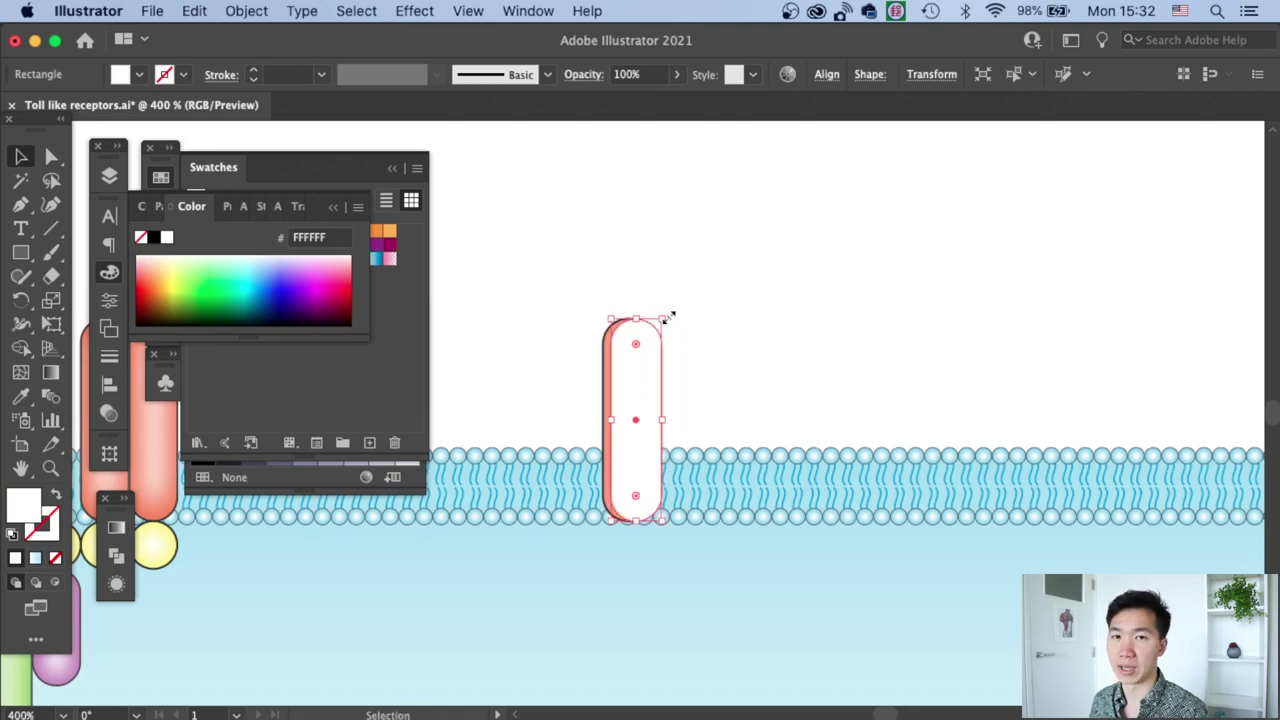
left_click_drag(664, 318, 628, 374)
left_click(685, 293)
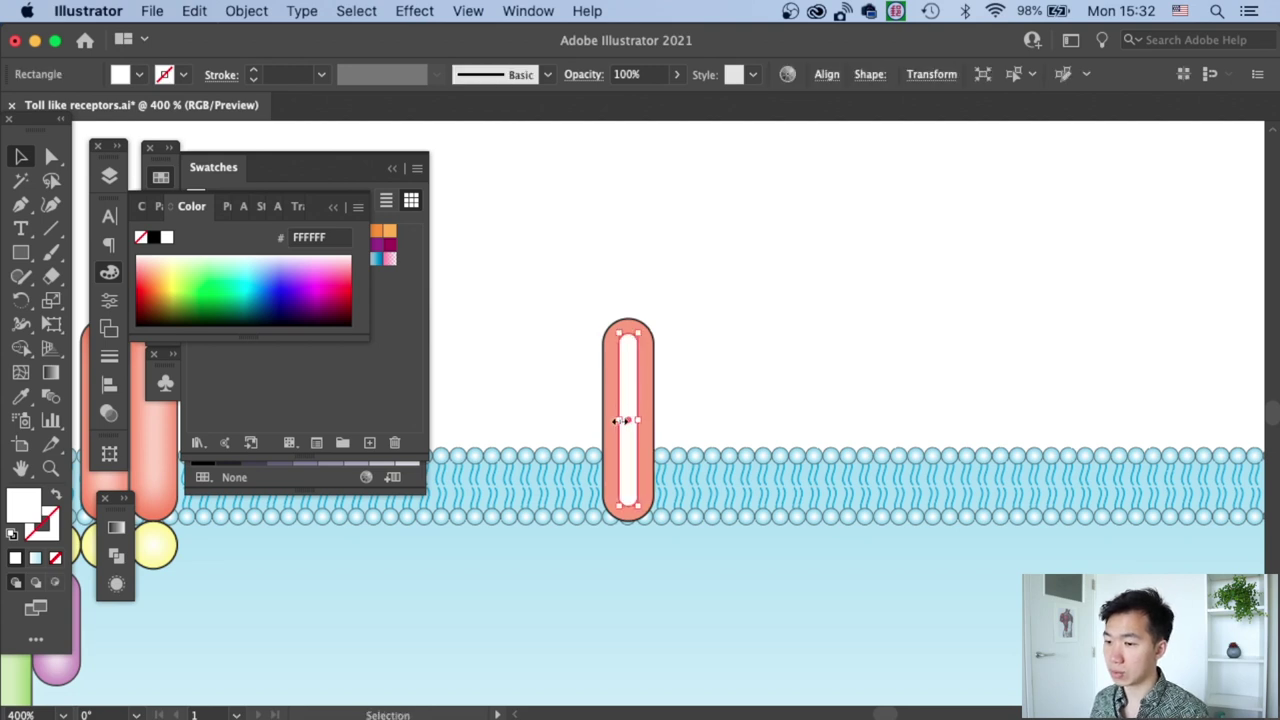
left_click_drag(621, 422, 633, 404)
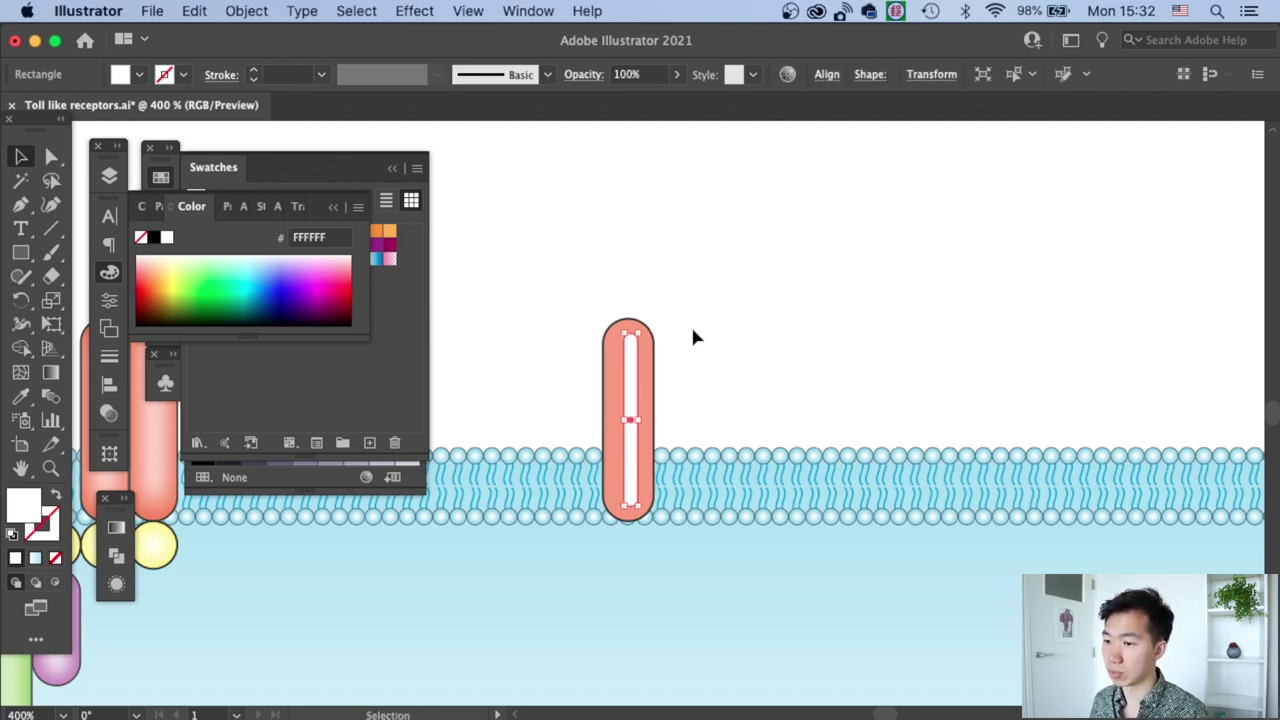
key("super+equal")
key("super+equal")
left_click_drag(626, 314, 617, 313)
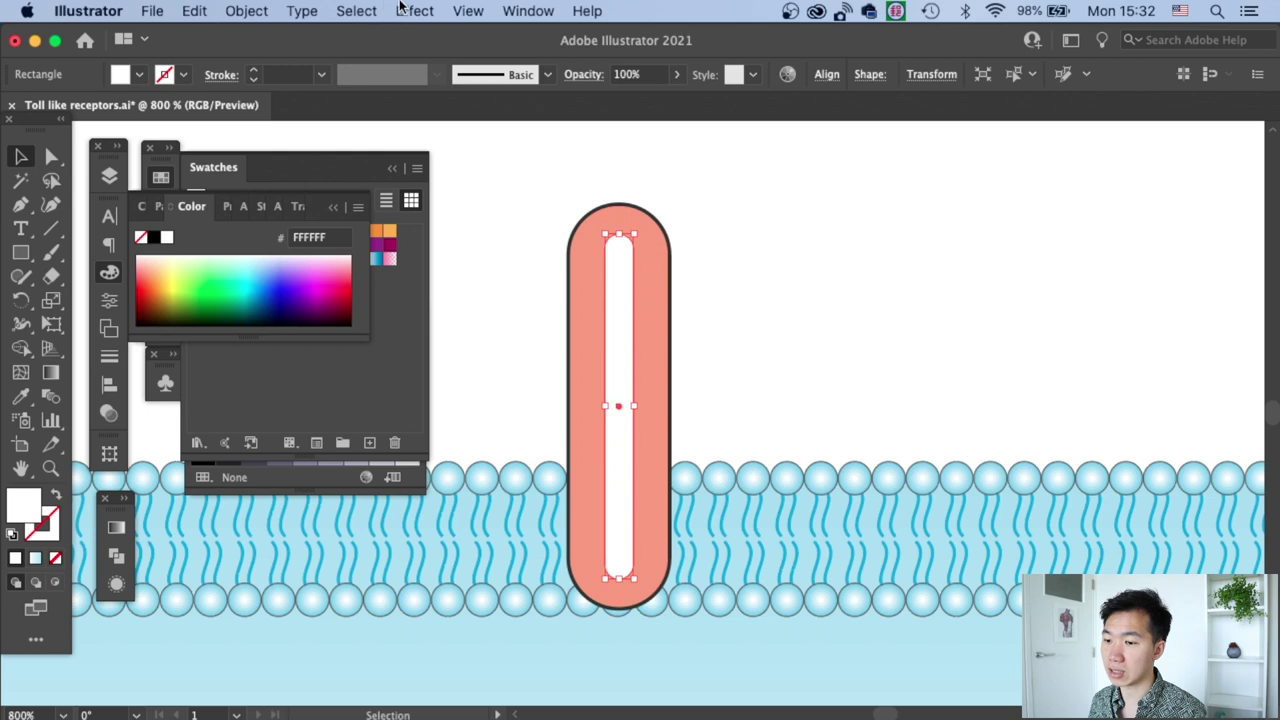
- Apply a 6 px Gaussian Blur to the white strip
left_click(402, 9)
mouse_move(519, 399)
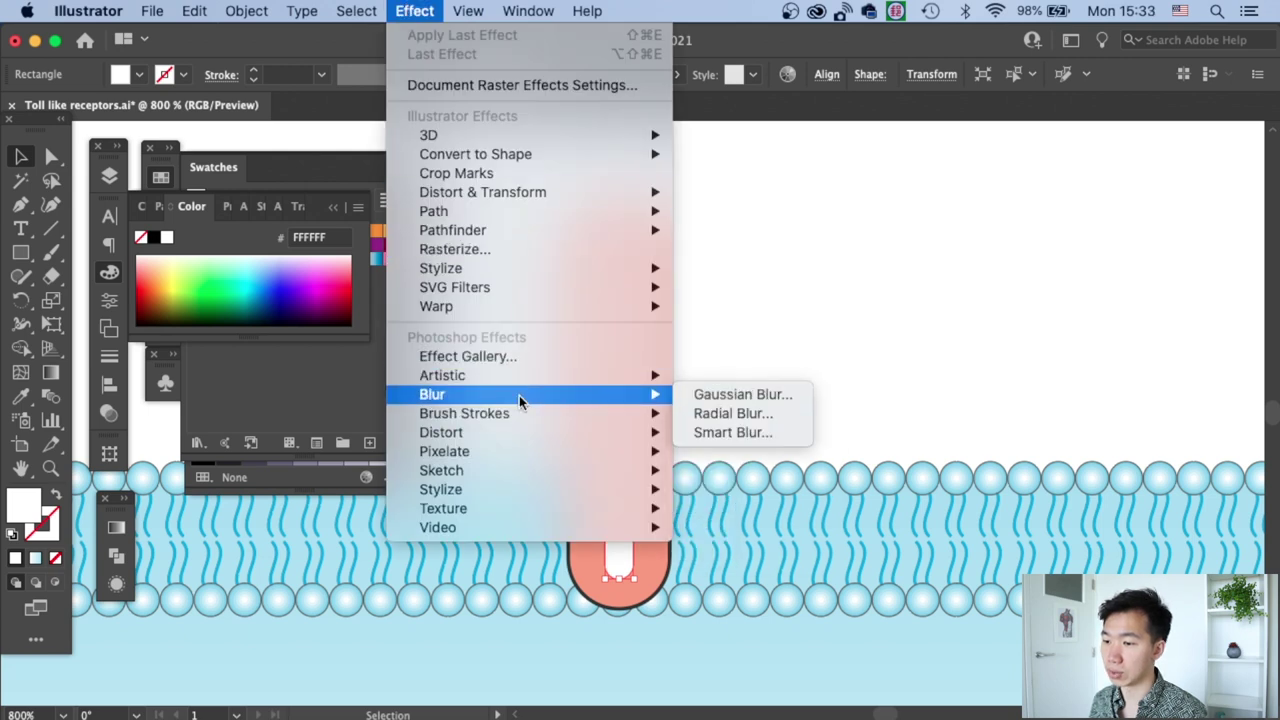
left_click(721, 393)
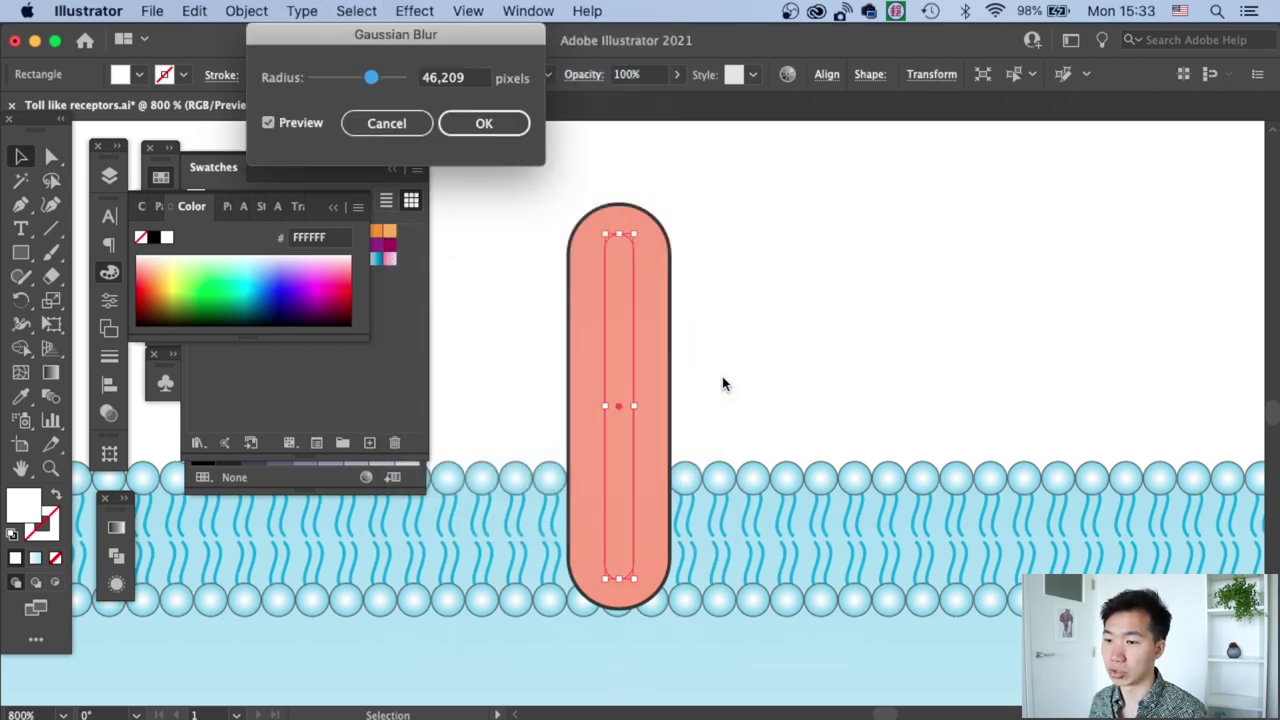
left_click(333, 79)
left_click(443, 77)
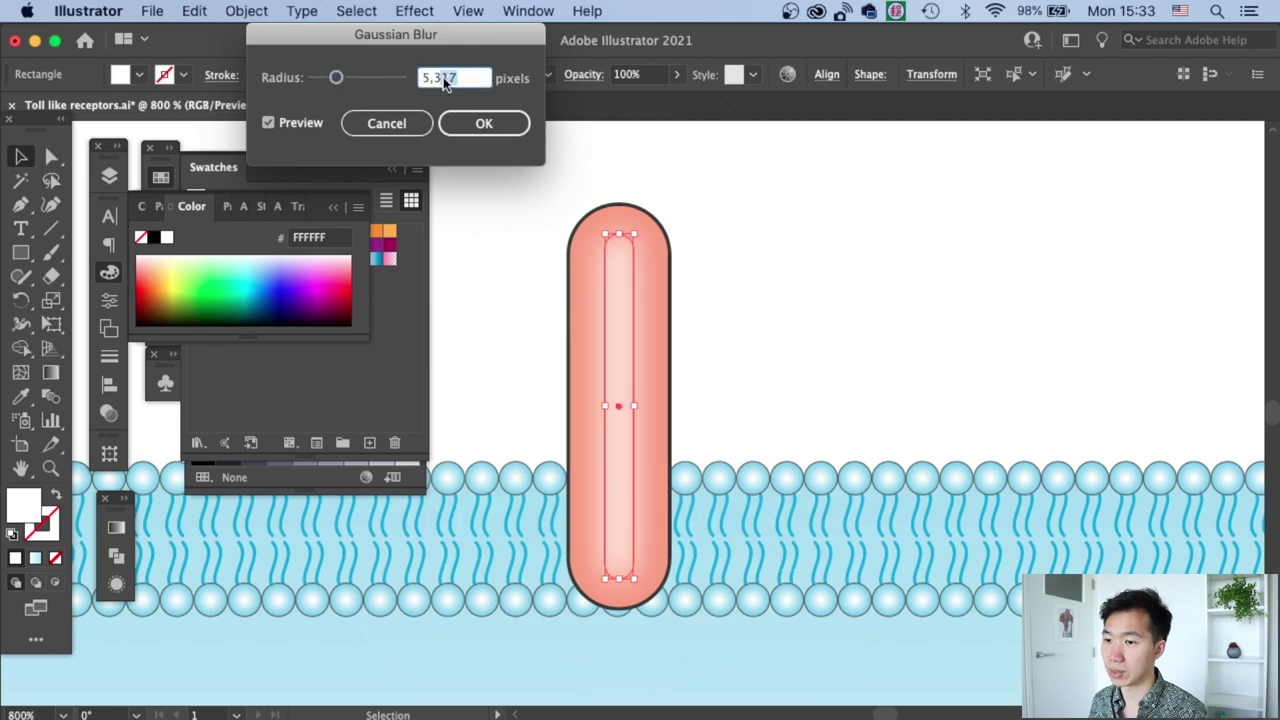
type("6")
key("Tab")
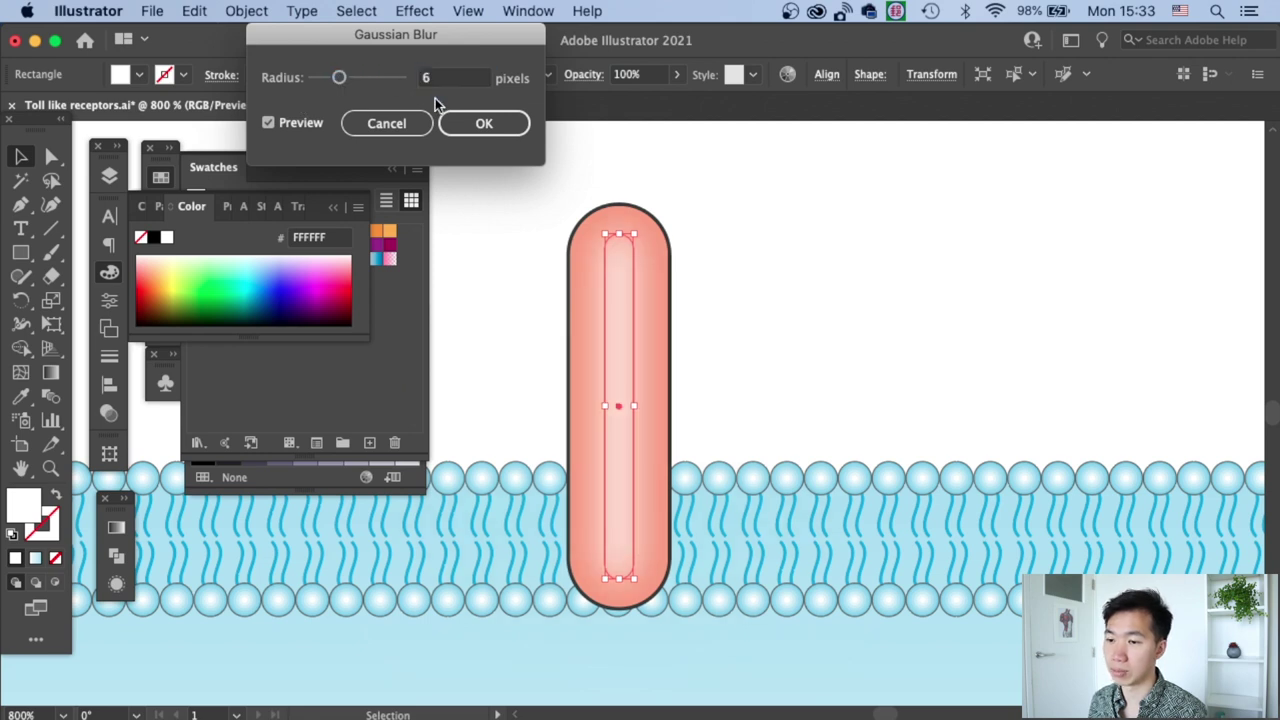
key("Return")
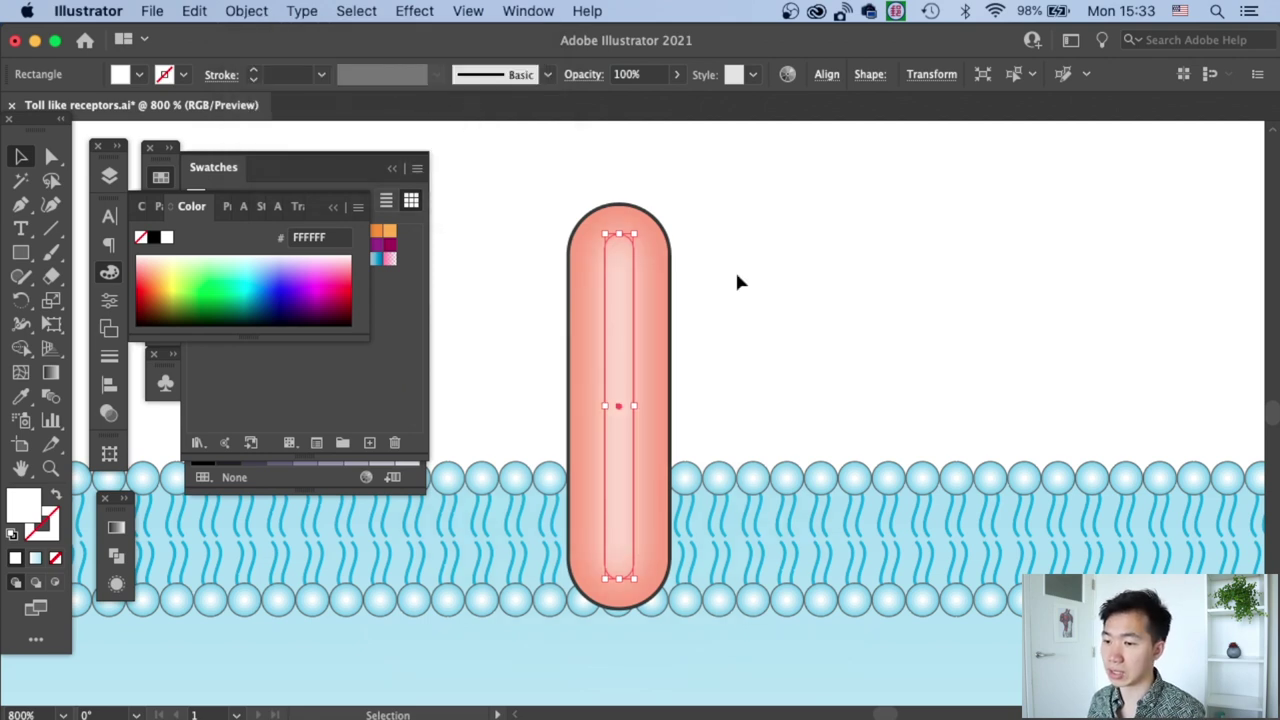
- Zoom out and select the grouped salmon pill and highlight
left_click(758, 308)
key("super+minus")
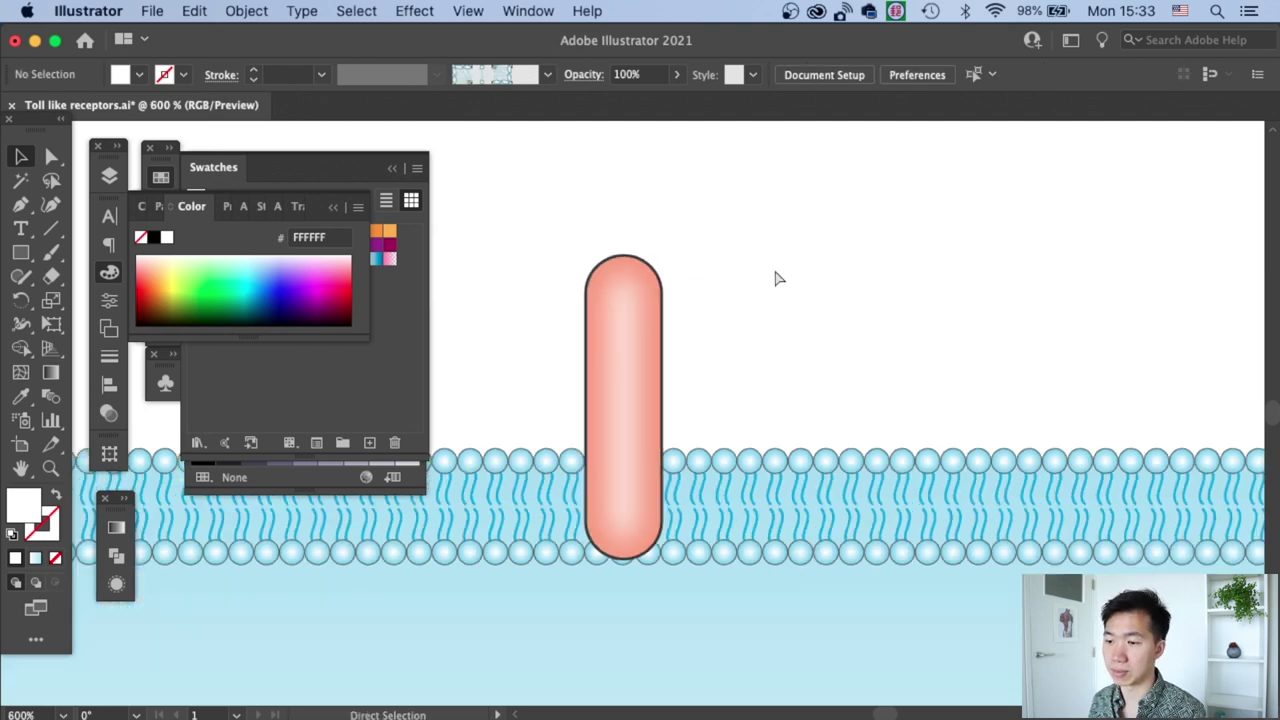
key("super+minus")
key("super+minus")
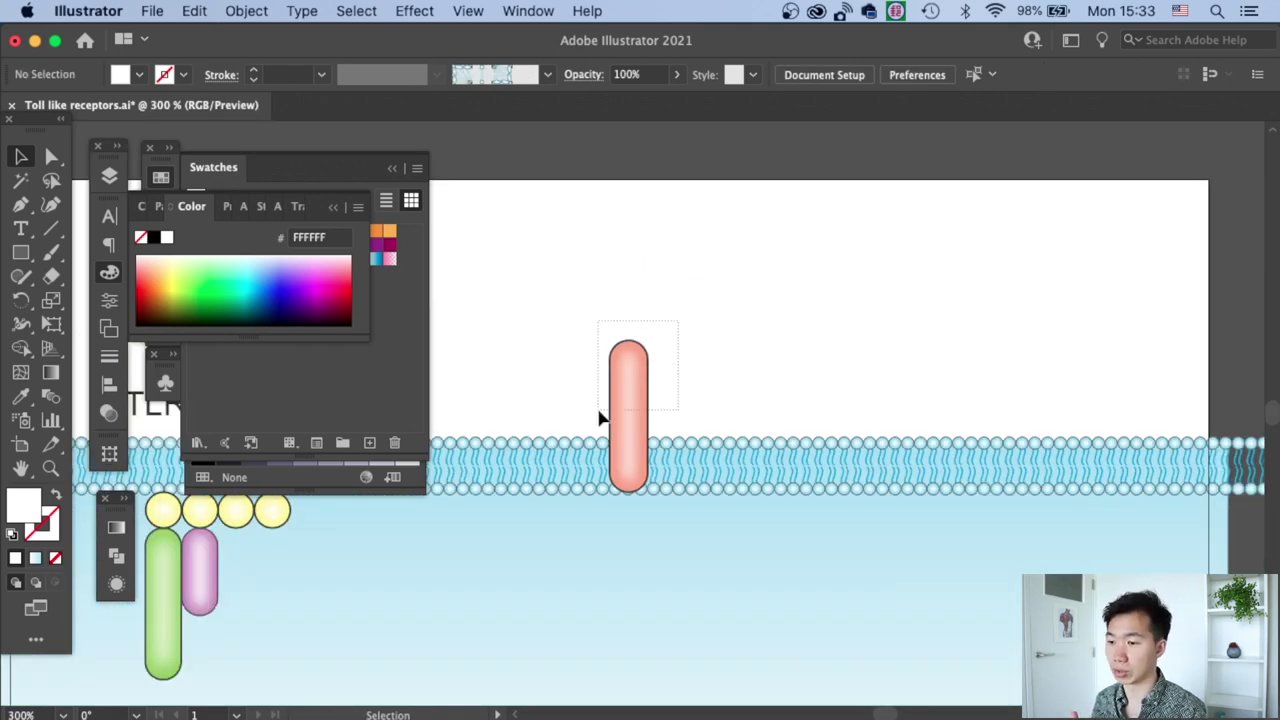
left_click(612, 415)
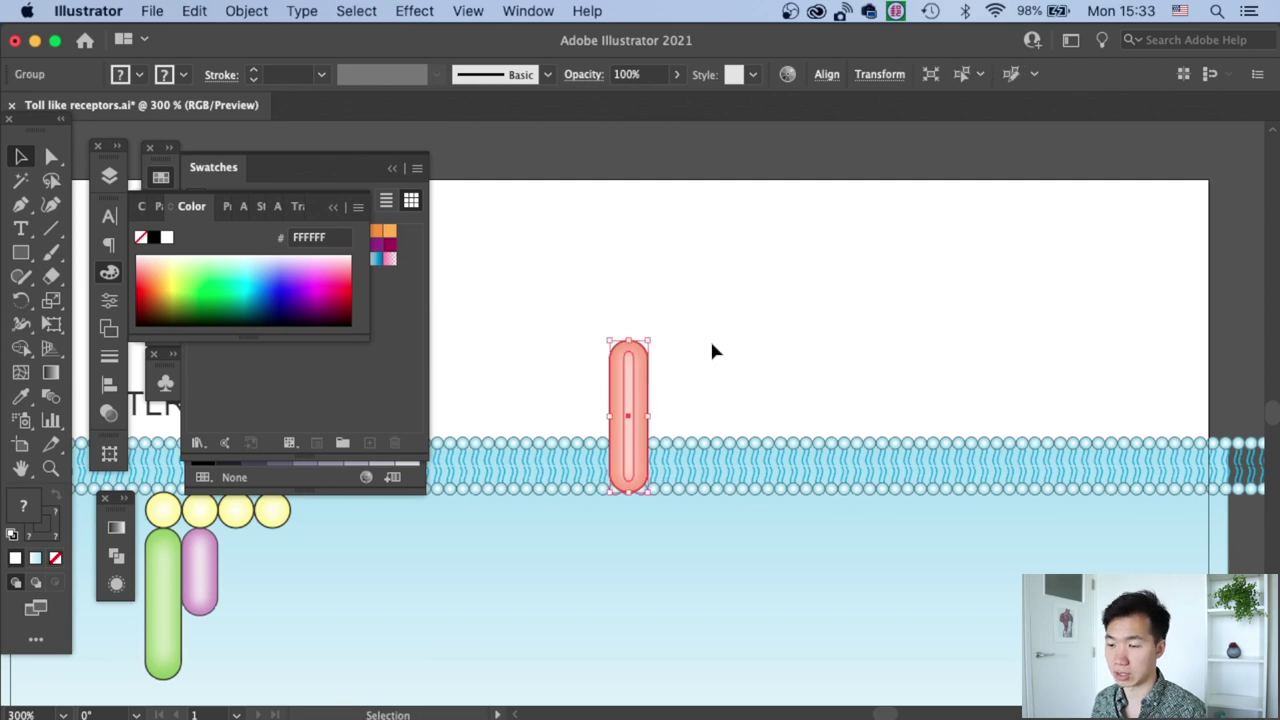
- Duplicate the salmon rod group just to its right
left_click(684, 360)
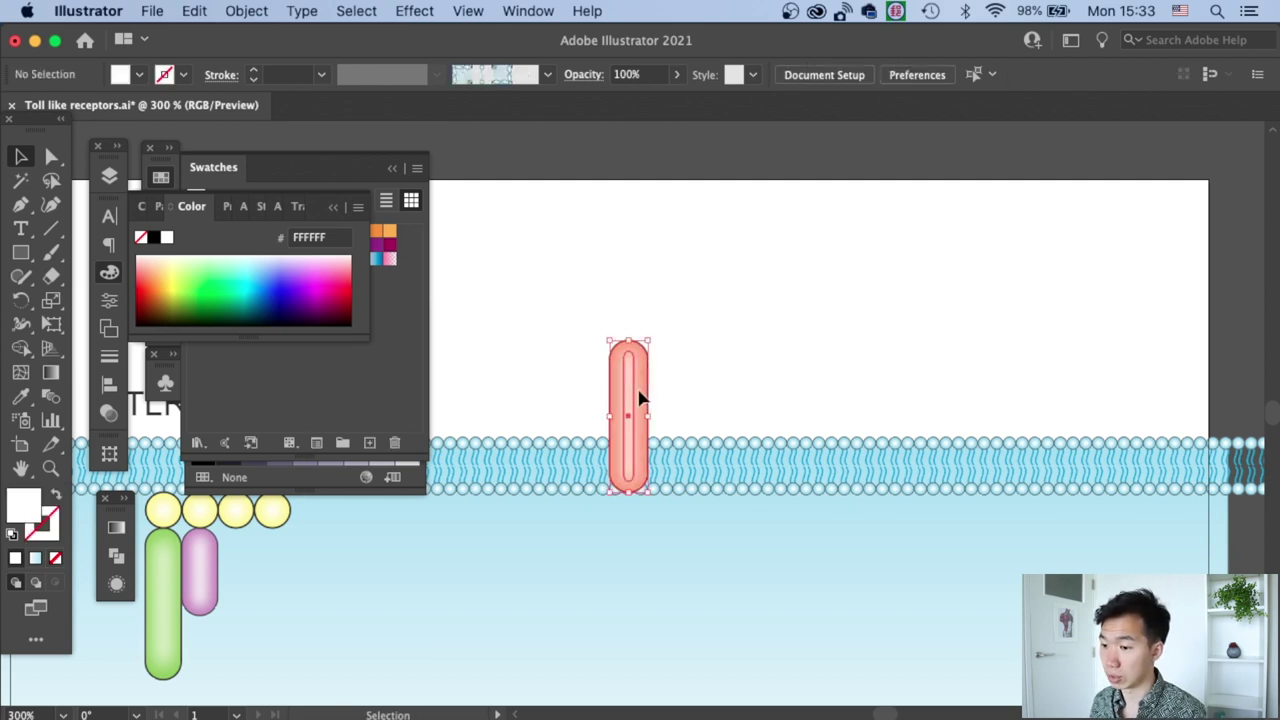
left_click(640, 398)
left_click_drag(628, 397, 666, 397)
- Copy the rod pair down-left to sit below the membrane
left_click(744, 338)
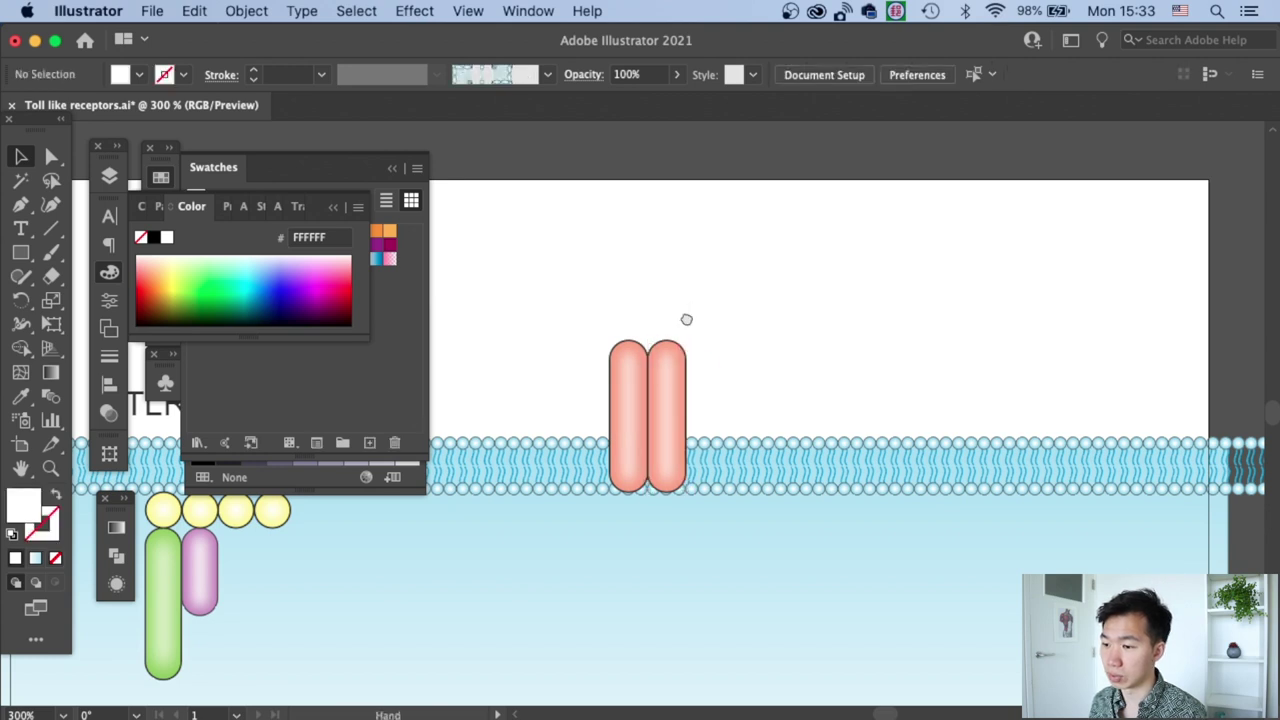
left_click_drag(686, 320, 938, 297)
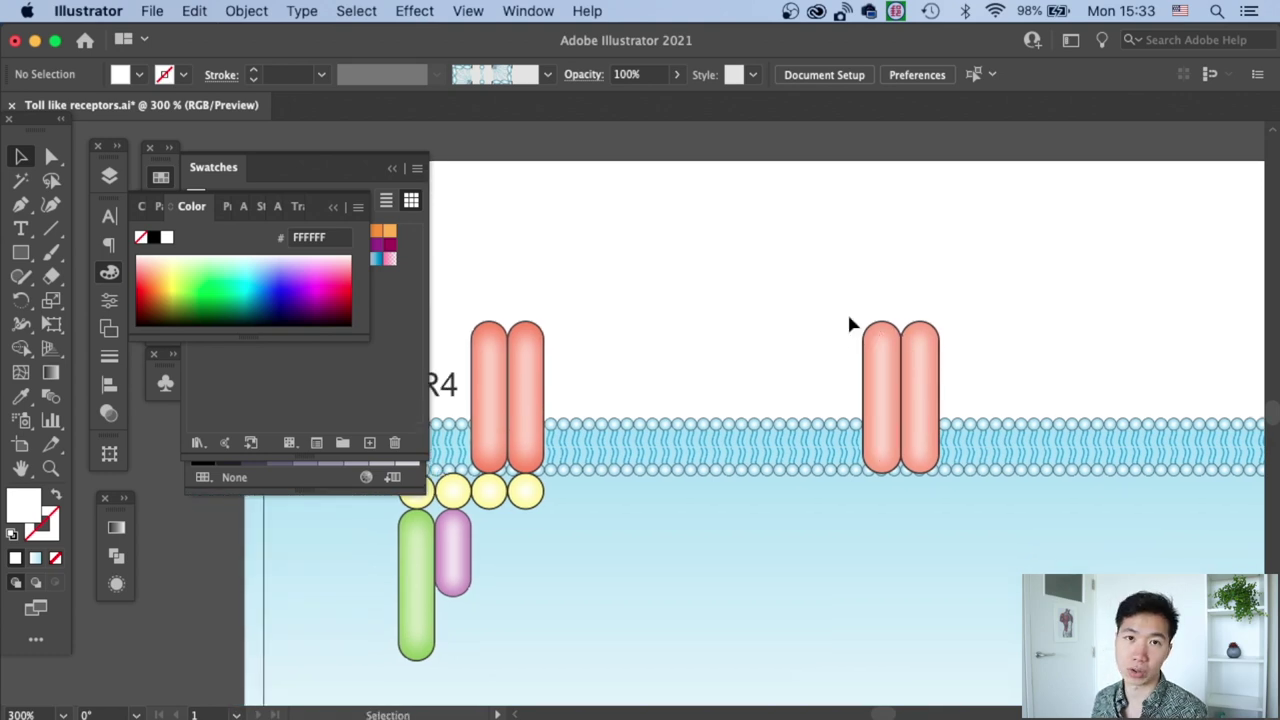
left_click(882, 362)
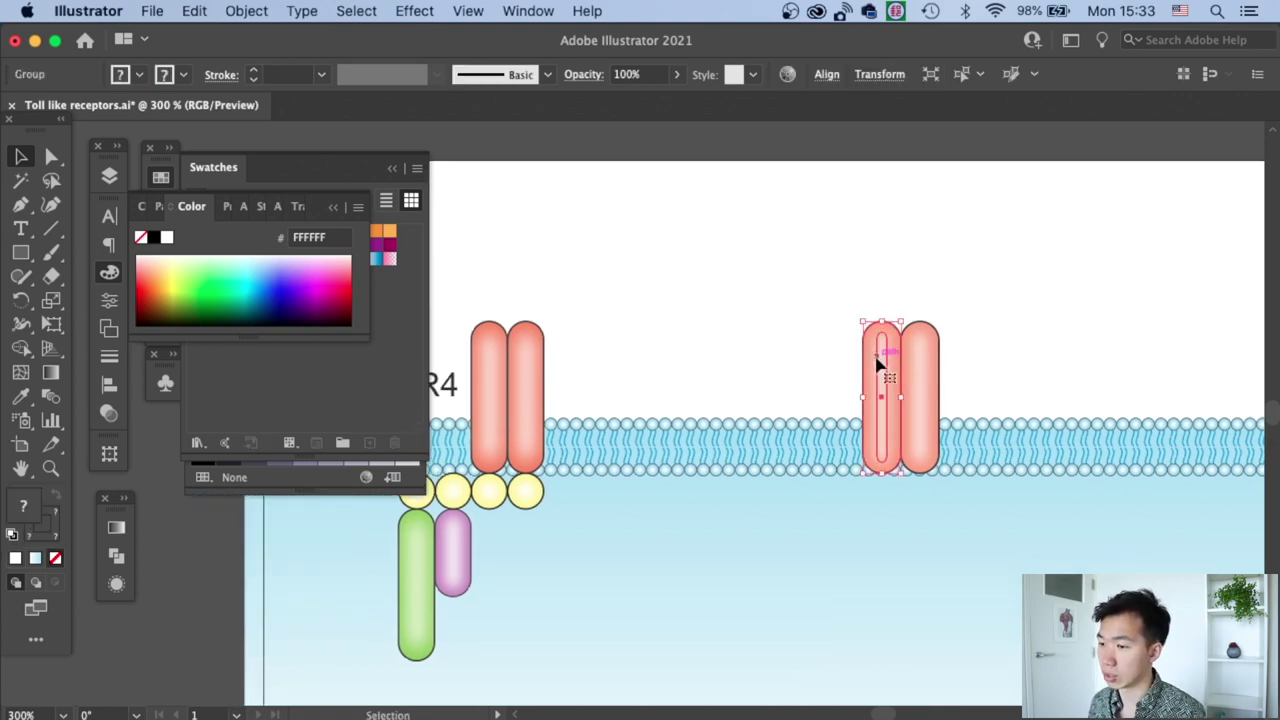
left_click_drag(878, 372, 804, 560)
- Draw a small circle between the rod pairs and nudge the lower pair down slightly
key("super+shift+a")
key("super+equal")
left_click_drag(763, 329, 805, 362)
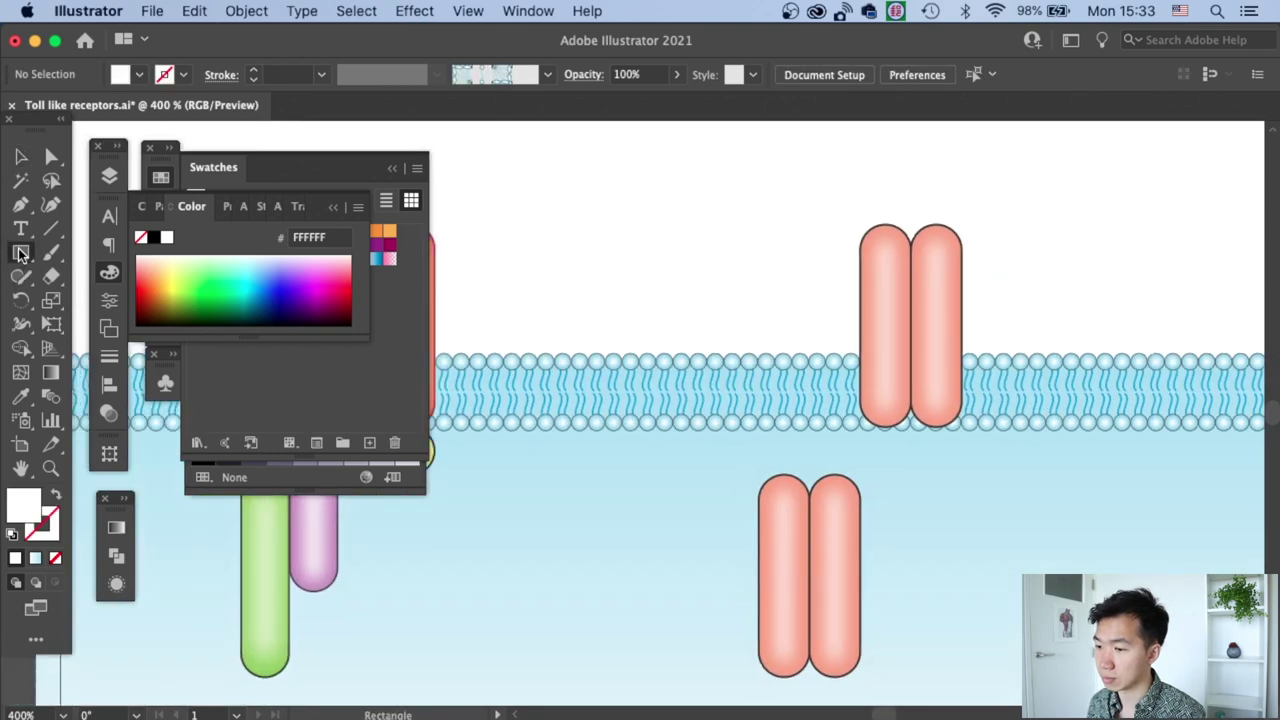
left_click_drag(20, 252, 94, 297)
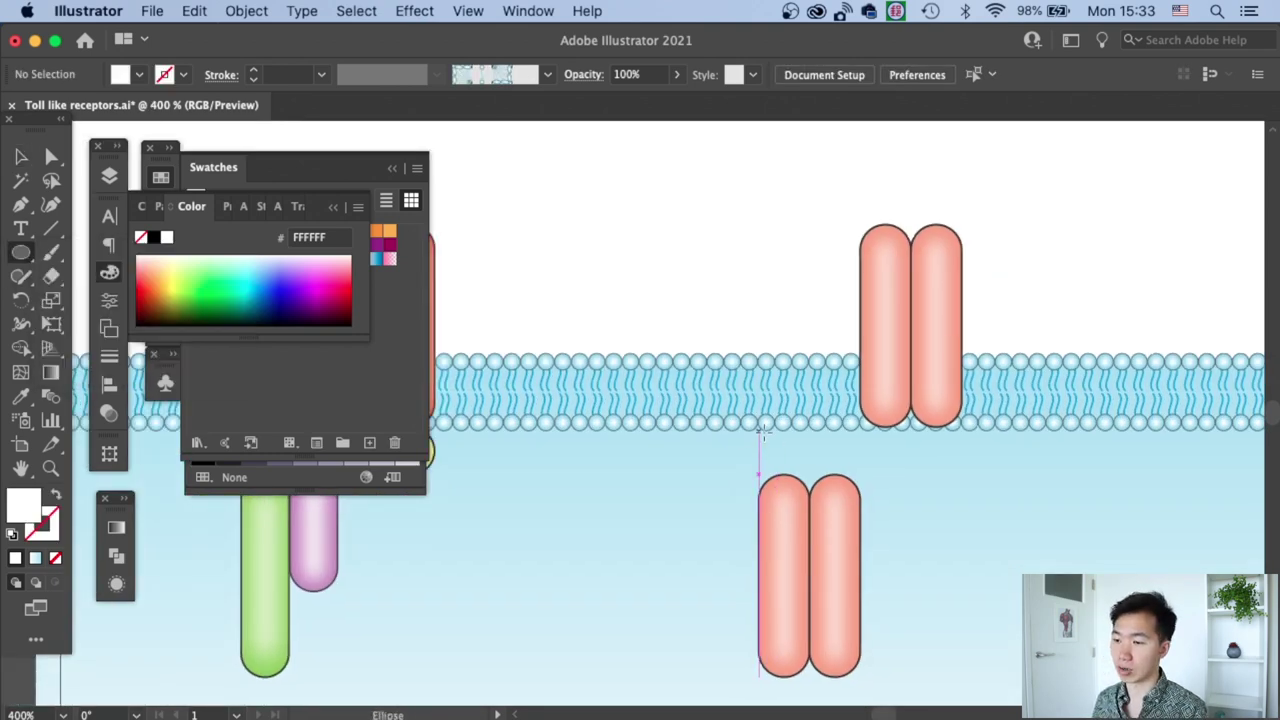
left_click_drag(759, 434, 802, 486)
left_click(20, 156)
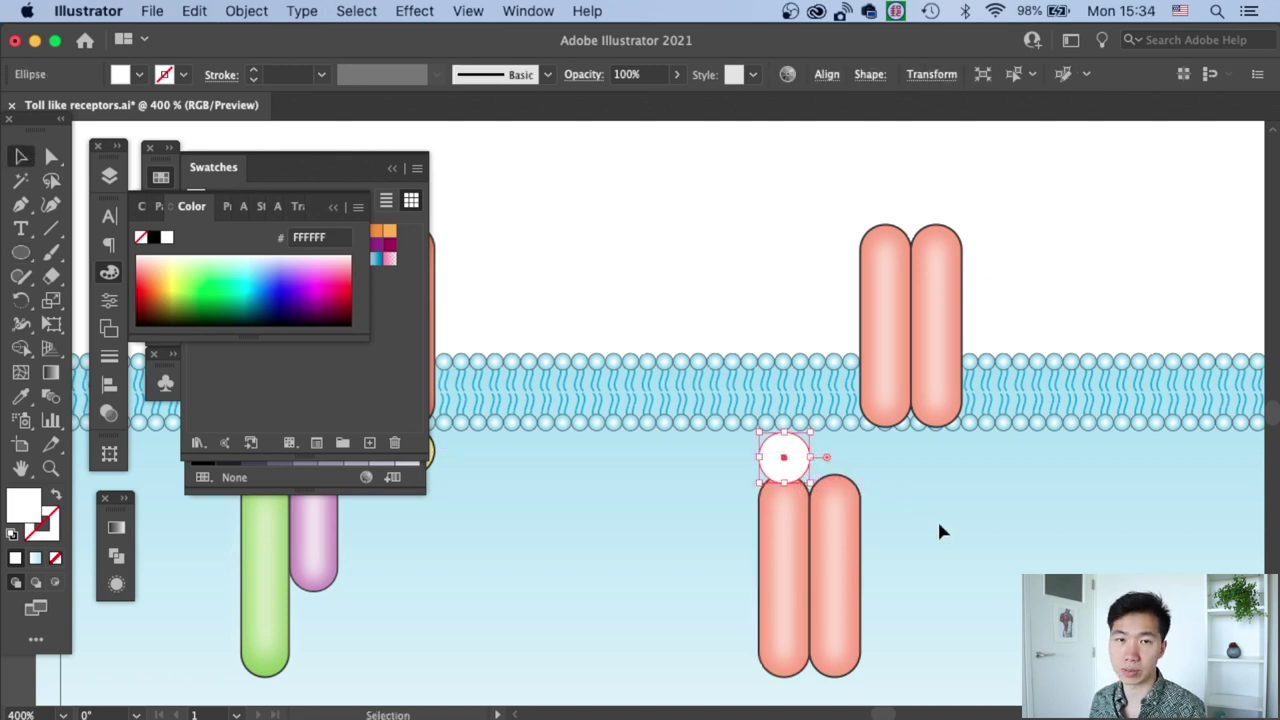
left_click(890, 476)
left_click_drag(806, 563, 803, 570)
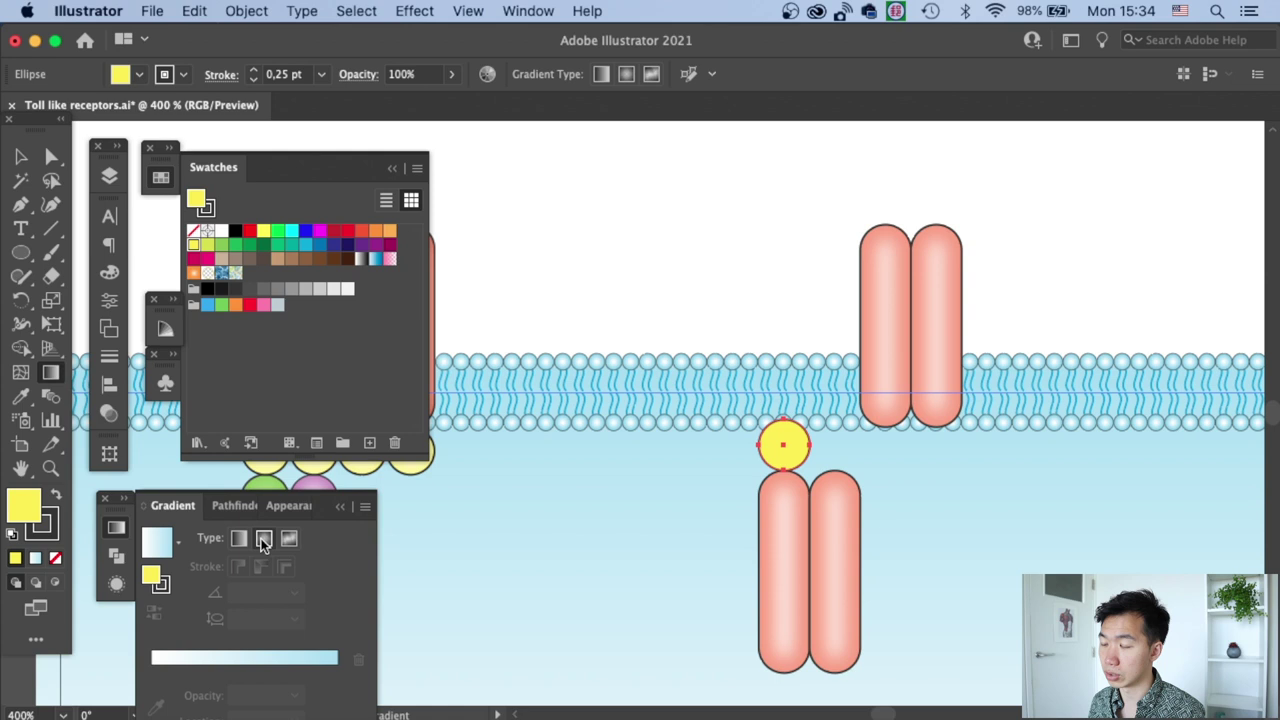
- Fill the circle with a radial gradient from white to pale yellow
left_click(262, 538)
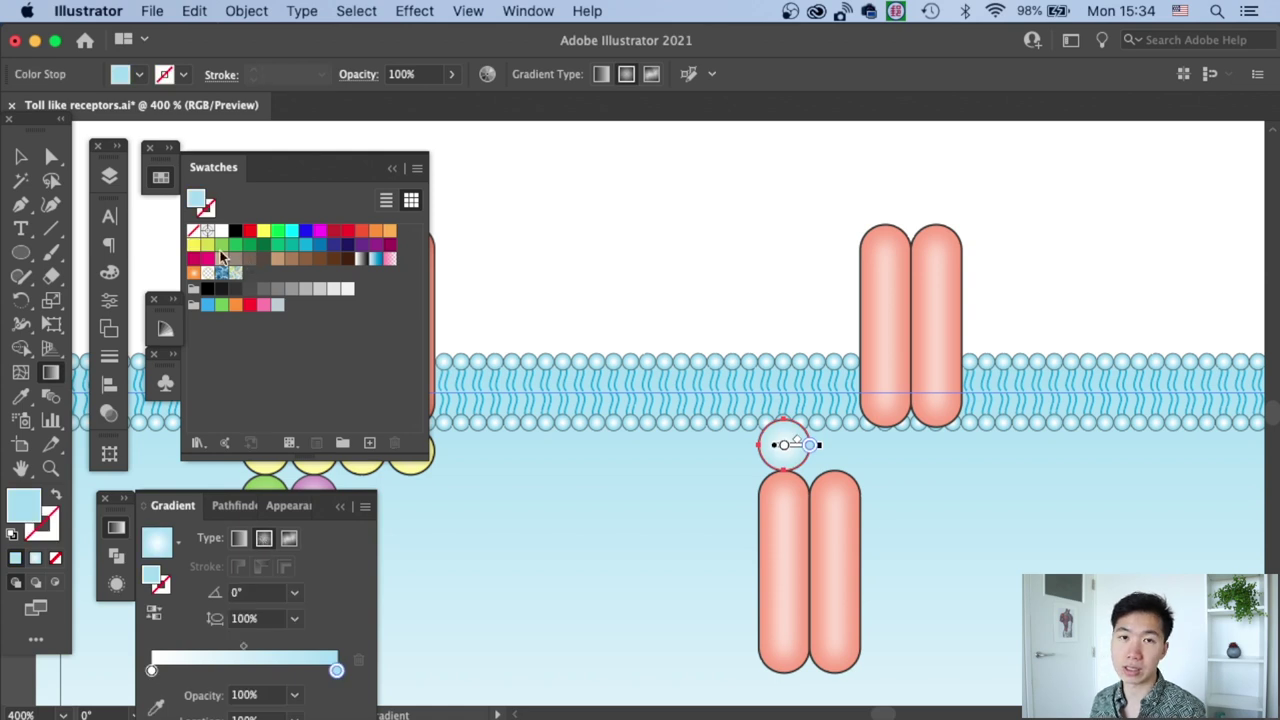
left_click_drag(190, 245, 337, 672)
left_click(165, 328)
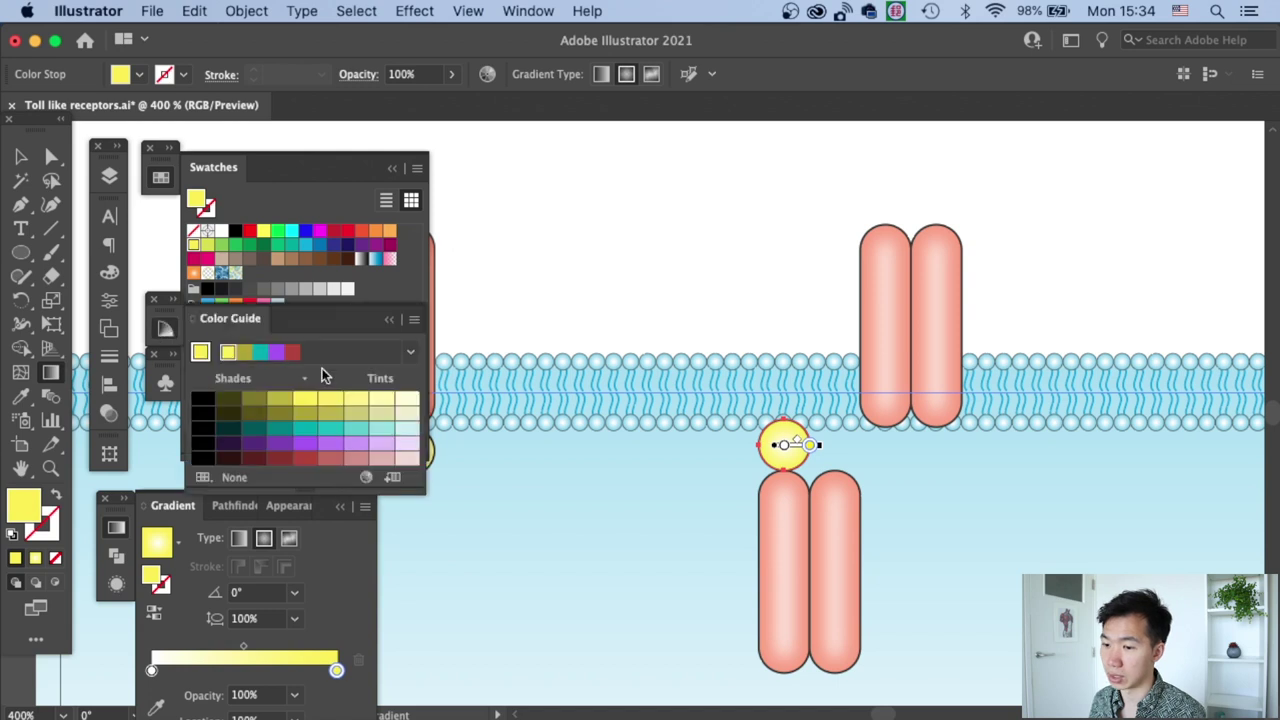
left_click_drag(383, 404, 337, 670)
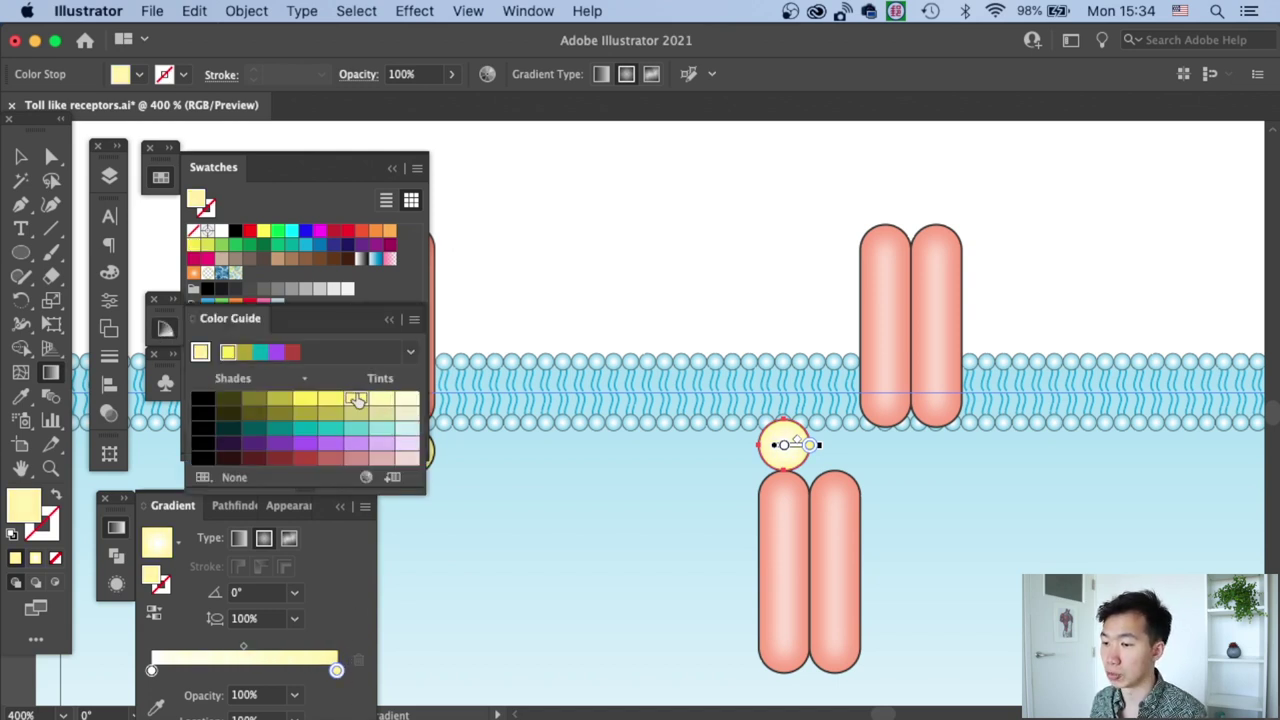
left_click_drag(357, 400, 340, 678)
- Duplicate the gradient circle to build a row of four circles
key("v")
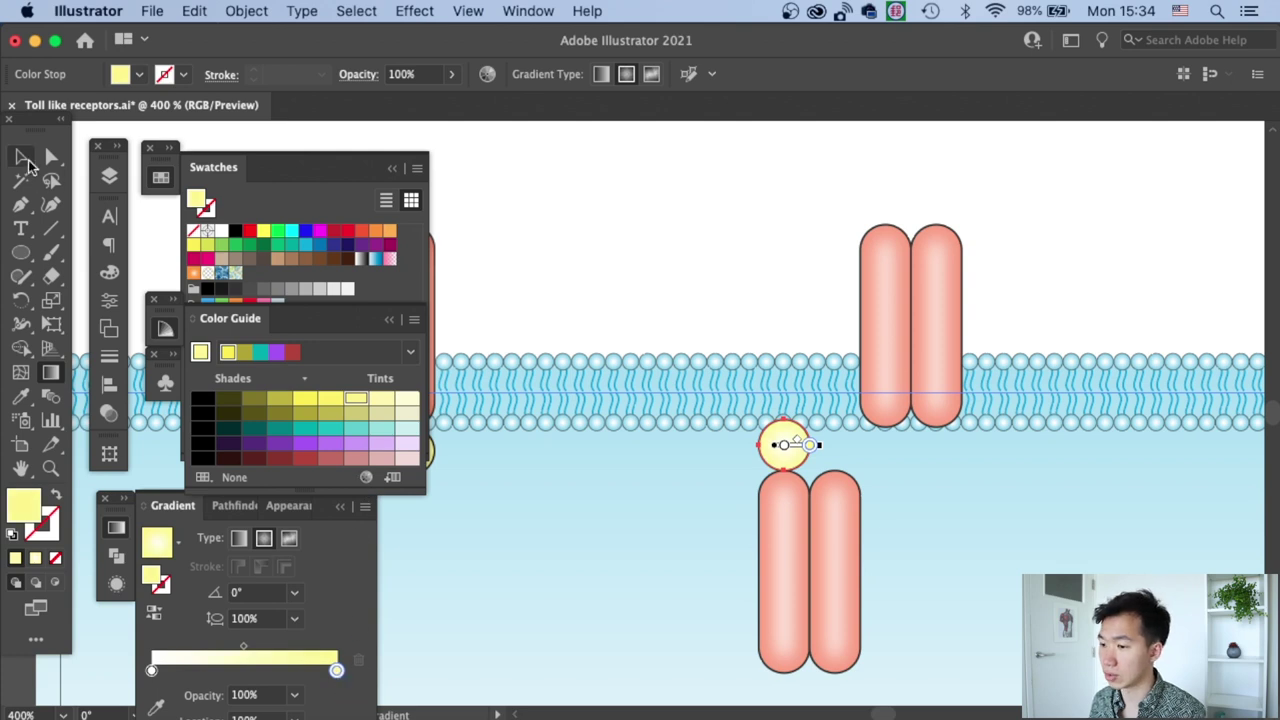
left_click_drag(784, 447, 886, 466)
left_click(786, 447, "shift")
left_click(912, 514)
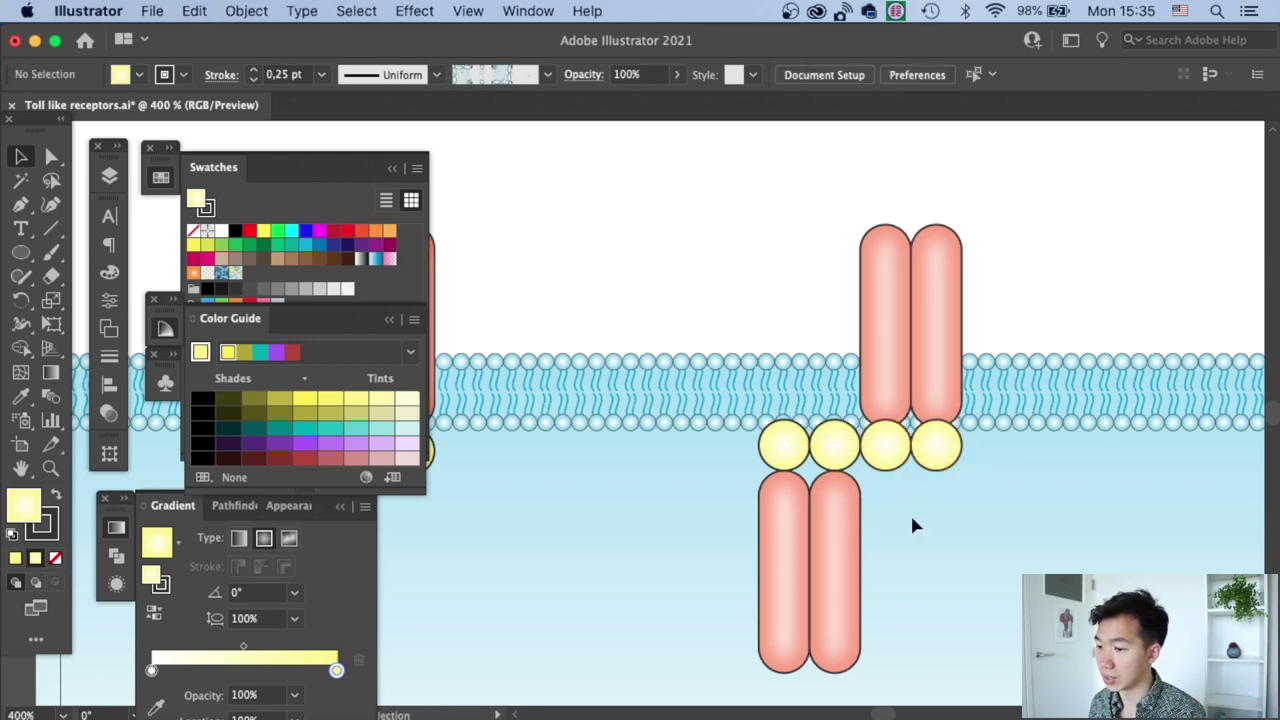
- Nudge the lower circles and rods, then the upper rods, down into alignment
left_click_drag(725, 550, 975, 465)
key("Down")
left_click(960, 357)
key("Down")
left_click(1020, 520)
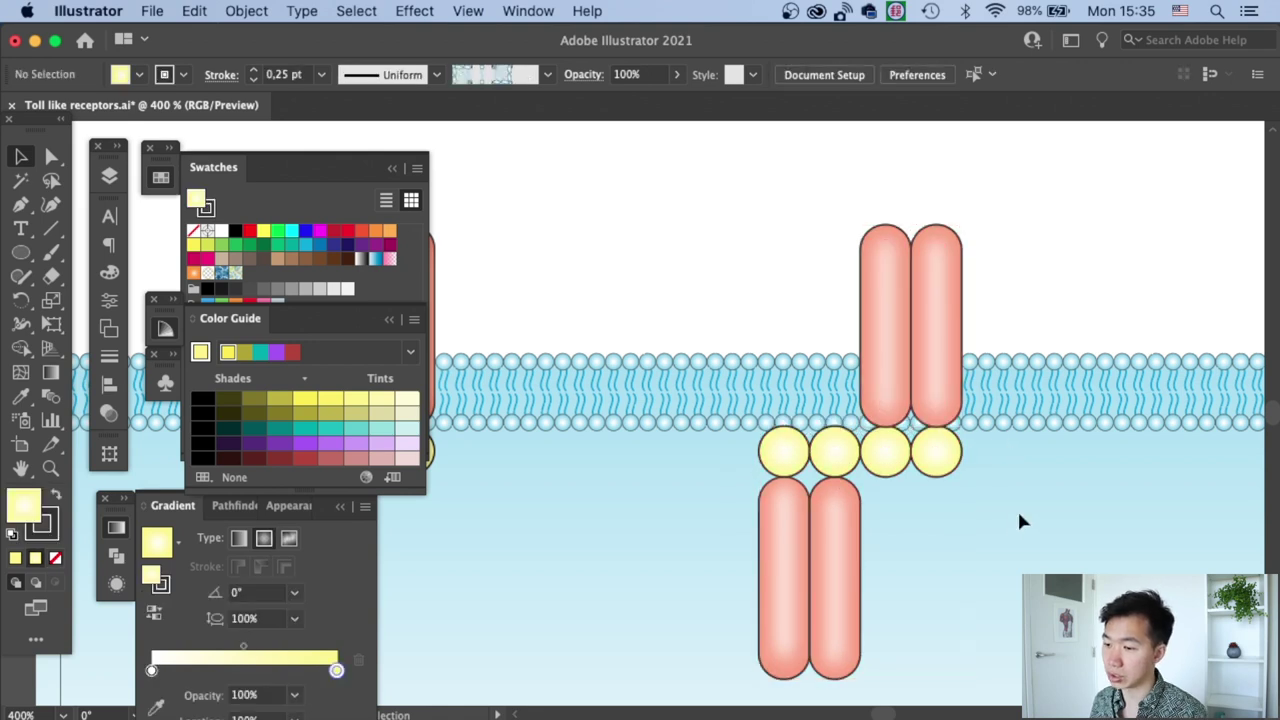
left_click_drag(962, 533, 965, 510)
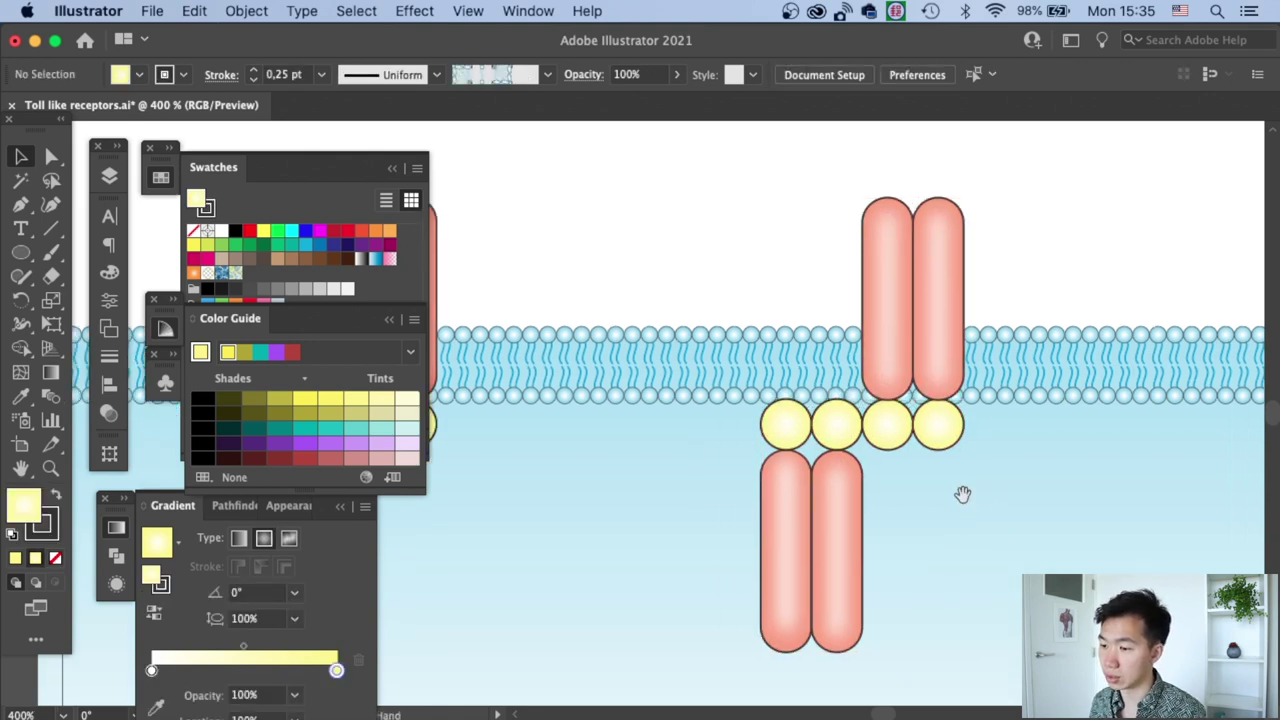
- Fill the lower-left rod with a medium green Color Guide shade
left_click(768, 484)
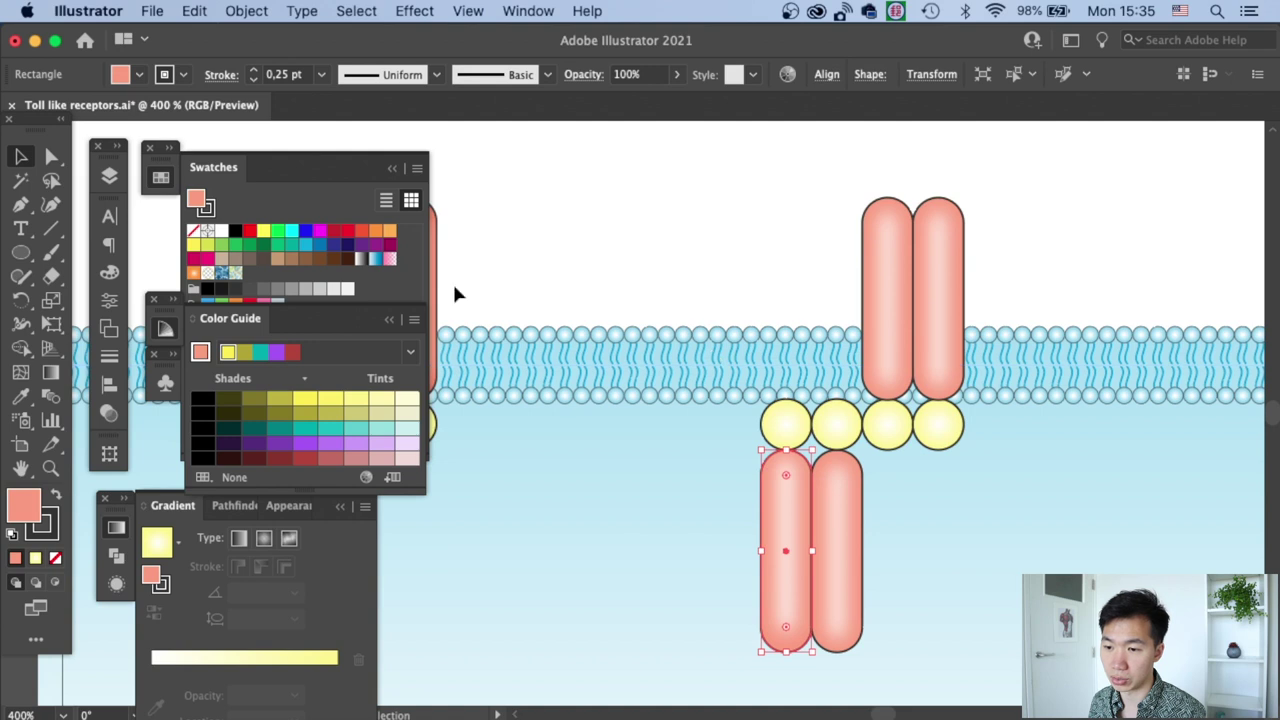
left_click(222, 244)
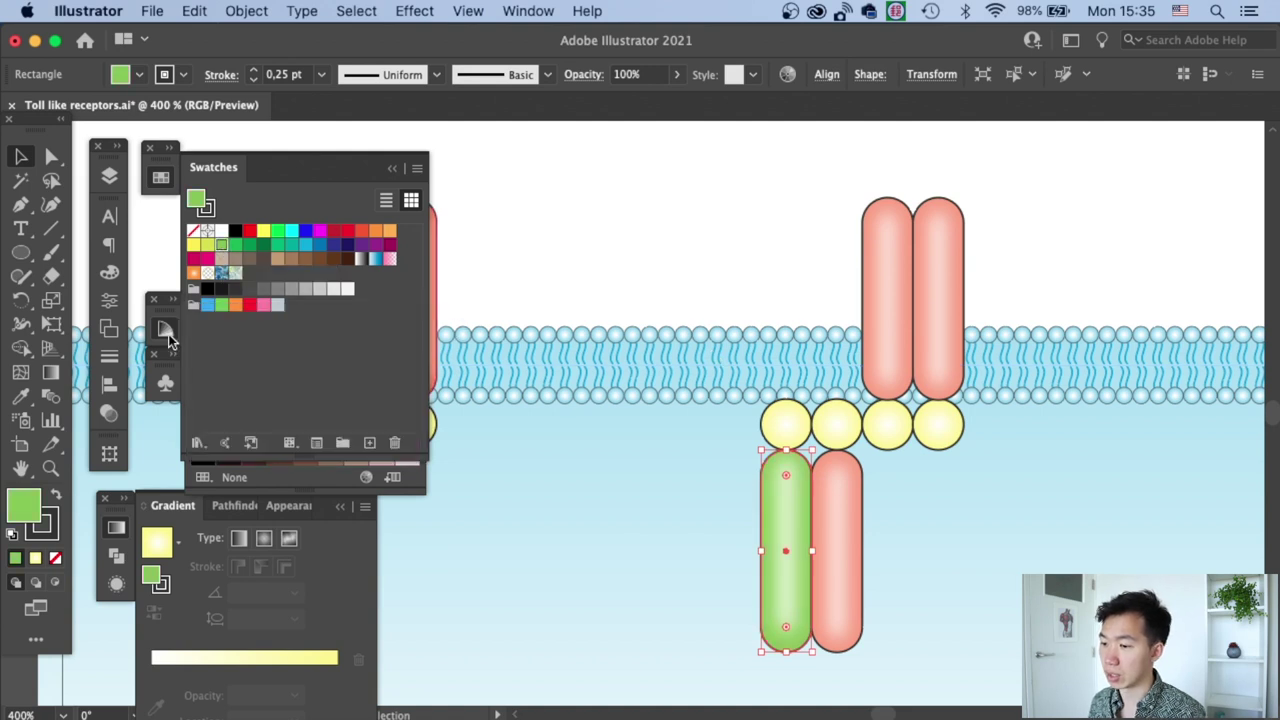
left_click(165, 331)
left_click(376, 401)
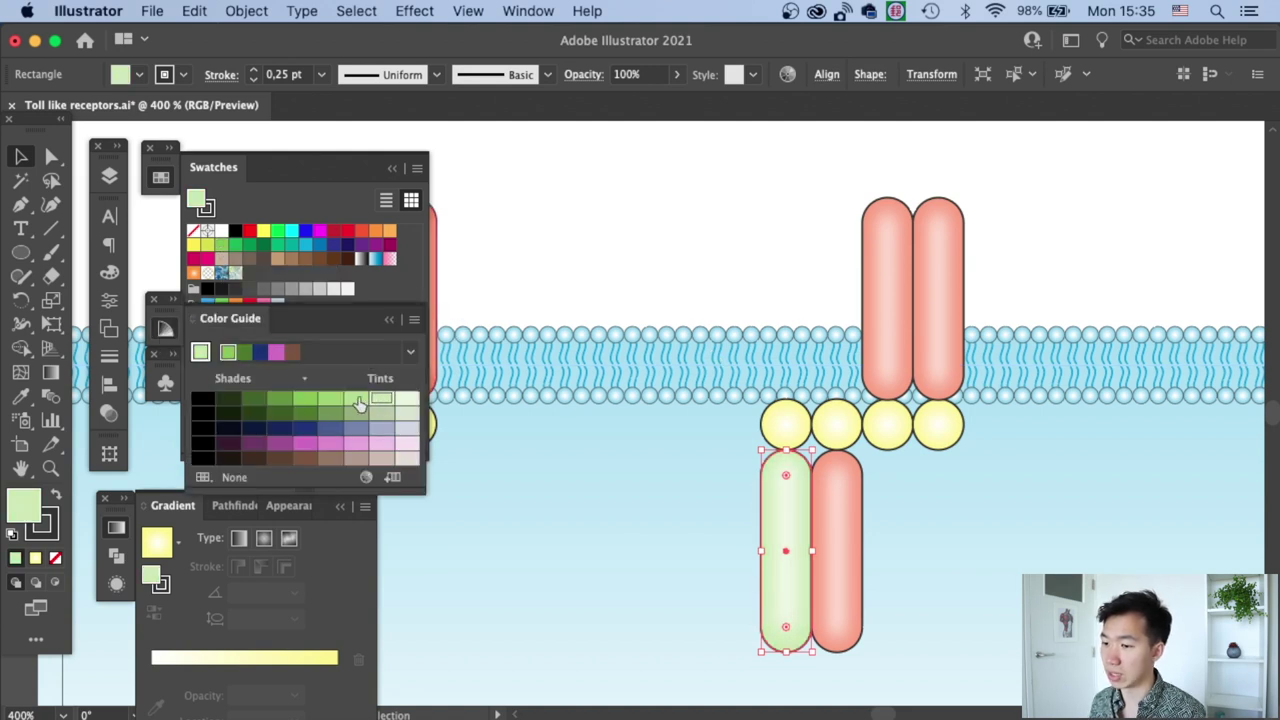
left_click(355, 400)
left_click(332, 399)
left_click(866, 468)
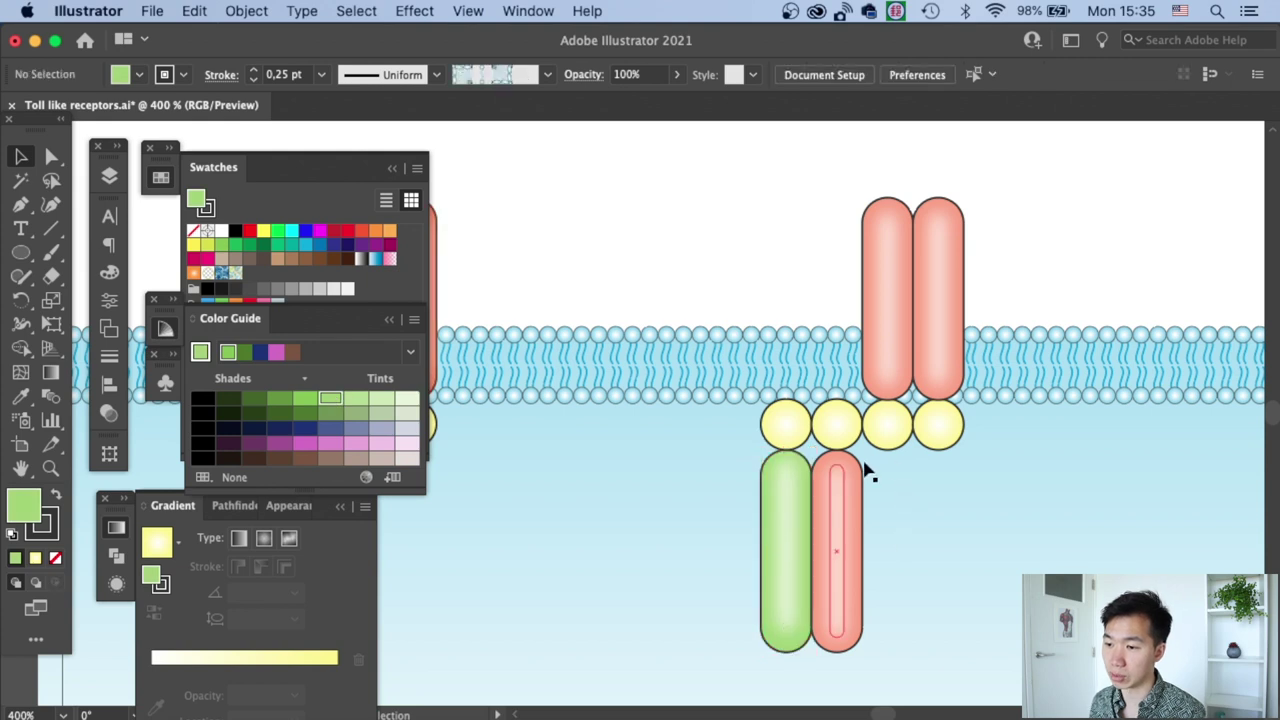
- Shorten the lower-right salmon rod to about half its length from the bottom
left_click(838, 640)
left_click_drag(837, 652, 837, 552)
left_click(905, 519)
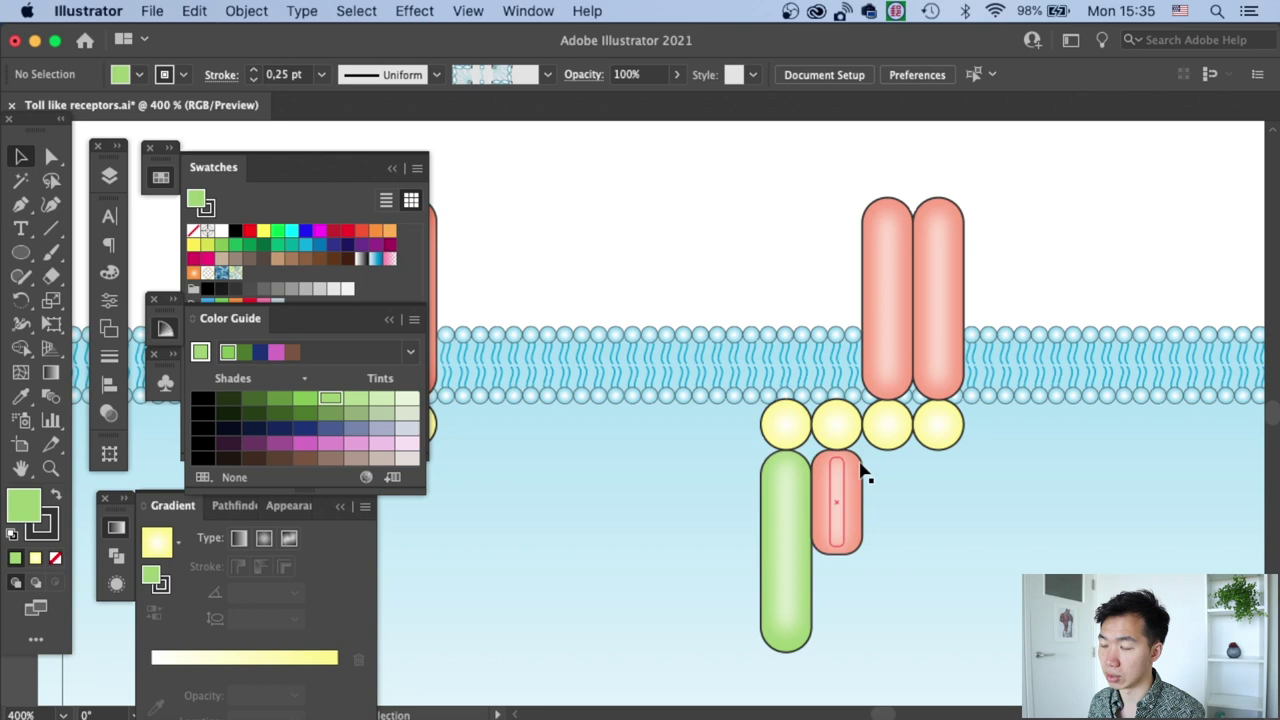
left_click(858, 472)
key("super+equal")
key("super+equal")
key("super+equal")
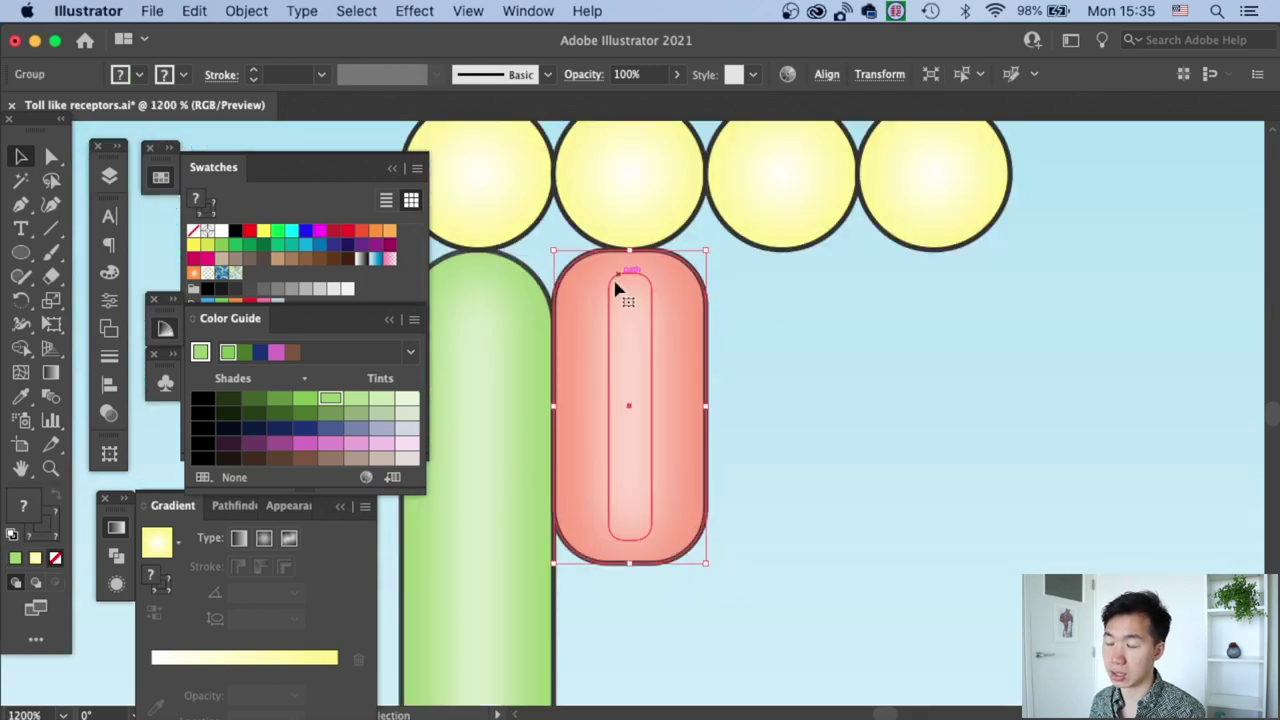
- Round and delete the short rod's inner highlight strip, then reselect the rod
key("a")
left_click(625, 289)
left_click_drag(627, 293, 655, 335)
key("Delete")
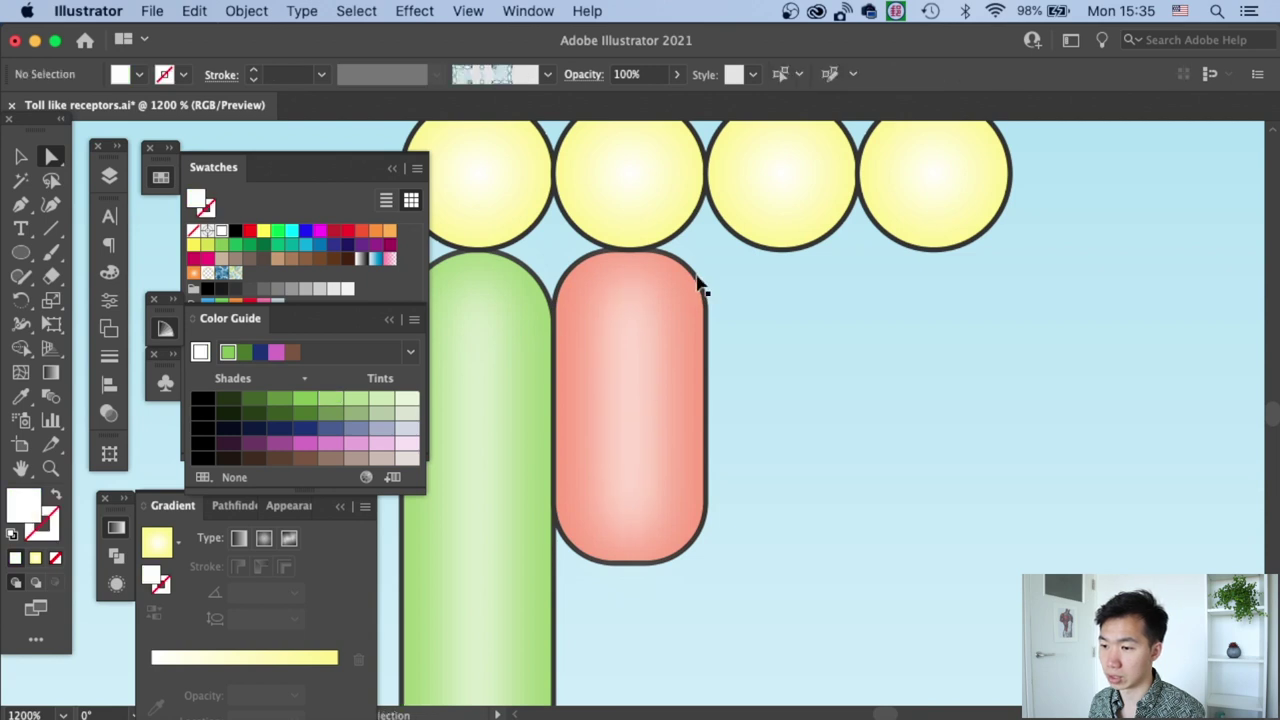
left_click(702, 279)
left_click(645, 318)
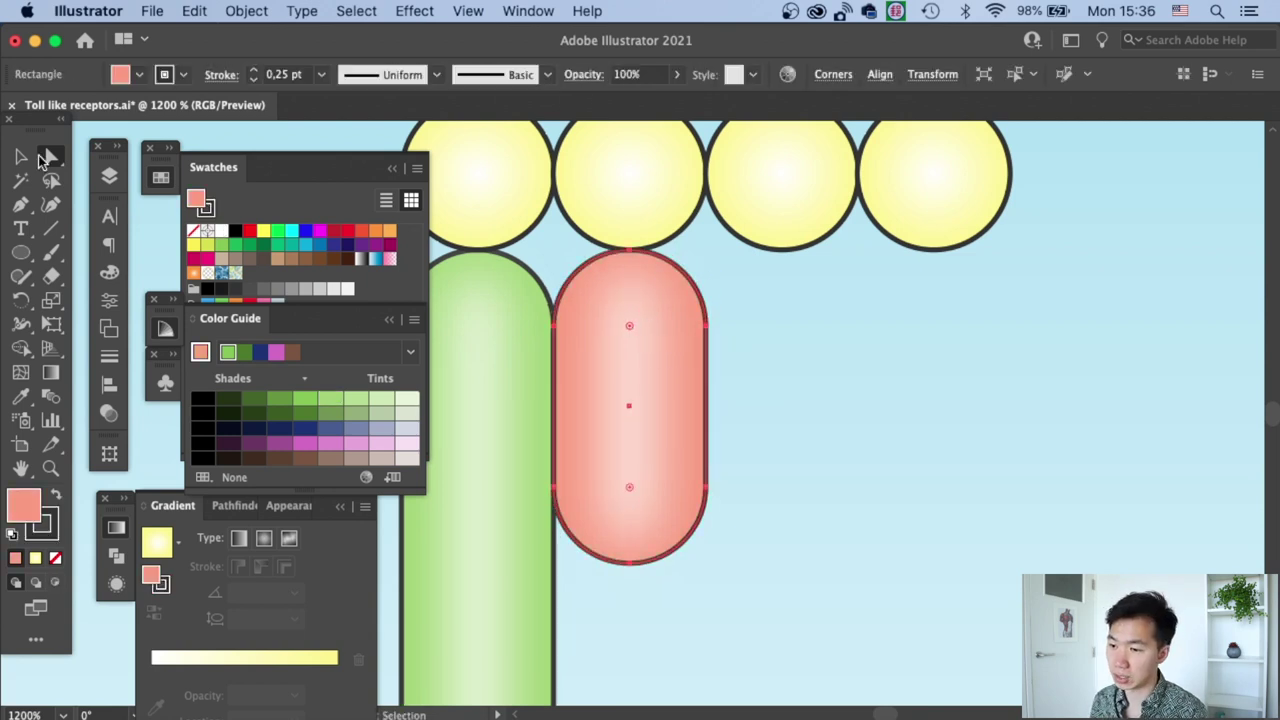
key("v")
left_click(848, 400)
key("super+minus")
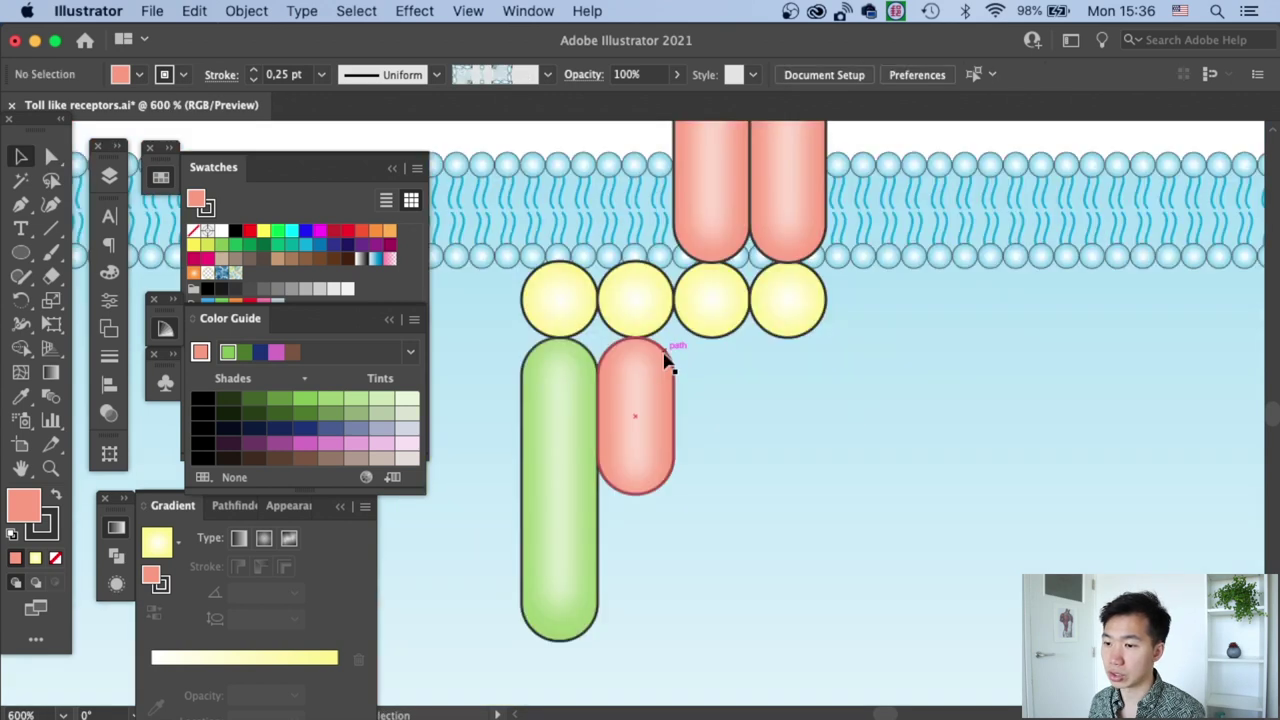
left_click(666, 340)
- Inside its group, recolour the short lower-right pill with a light lavender-purple Color Guide tint
double_click(668, 352)
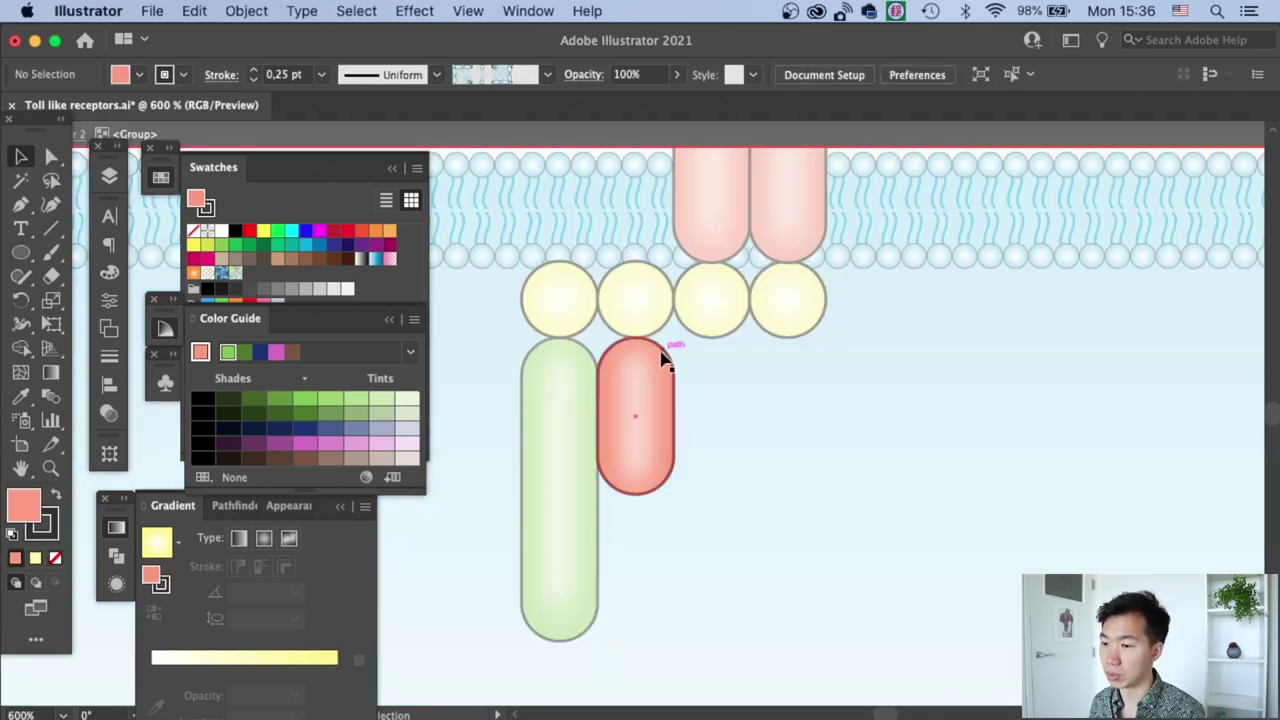
left_click(666, 354)
left_click(362, 244)
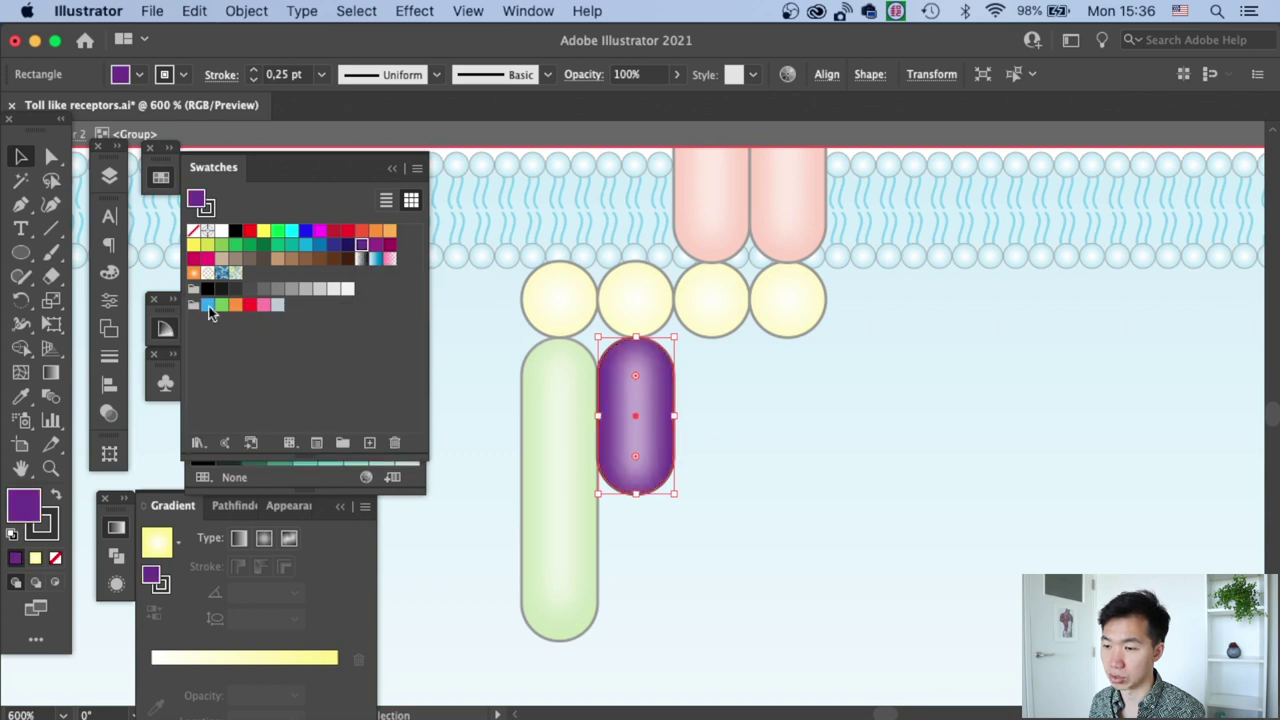
left_click(164, 331)
left_click(360, 403)
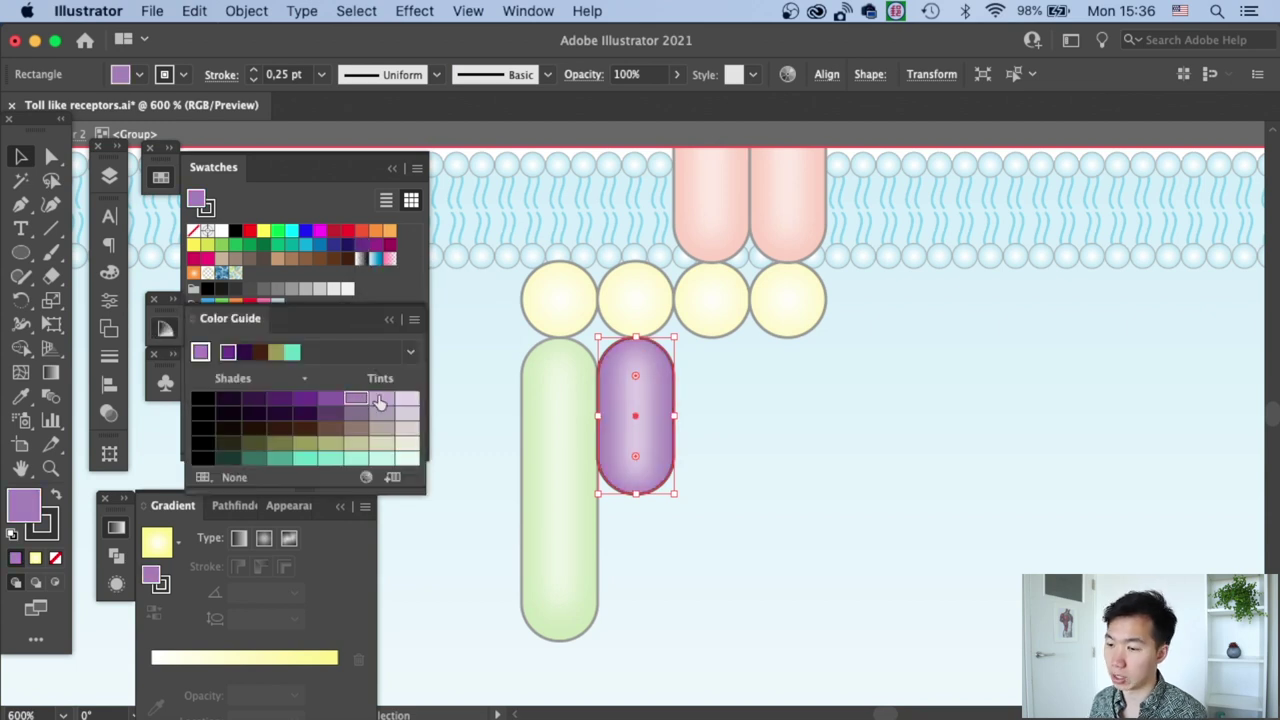
left_click(380, 401)
left_click(356, 398)
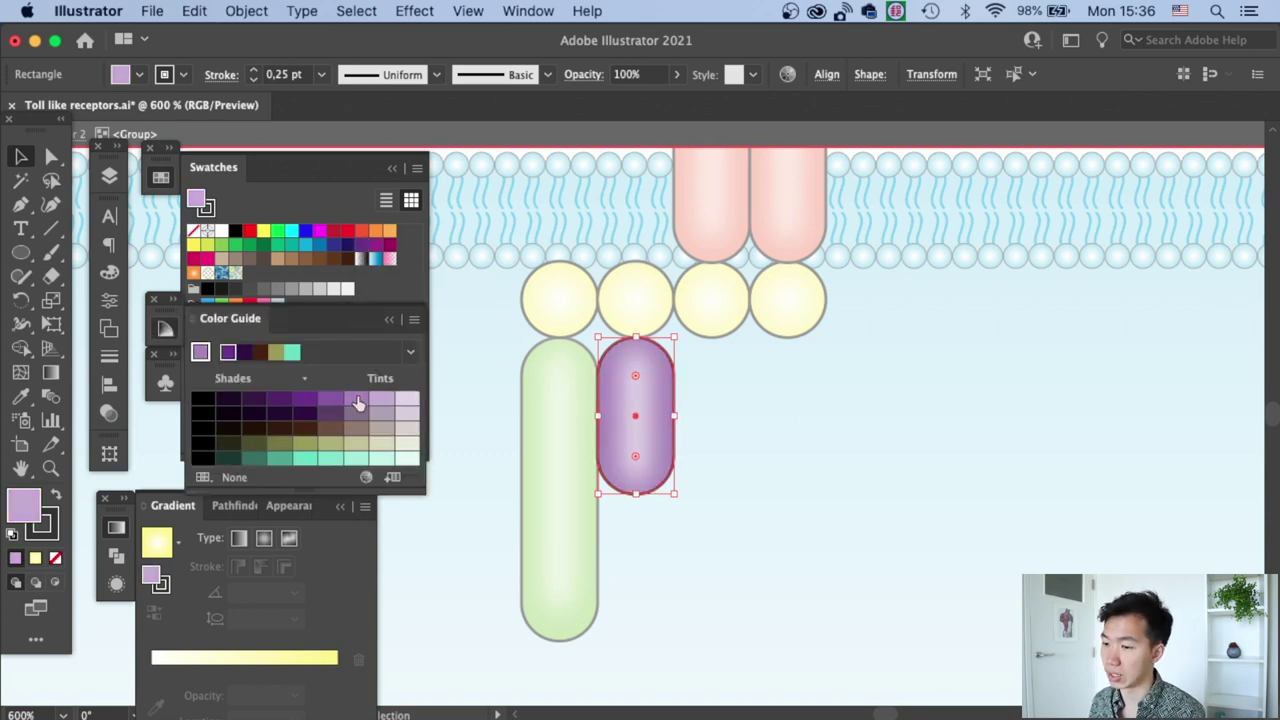
double_click(849, 407)
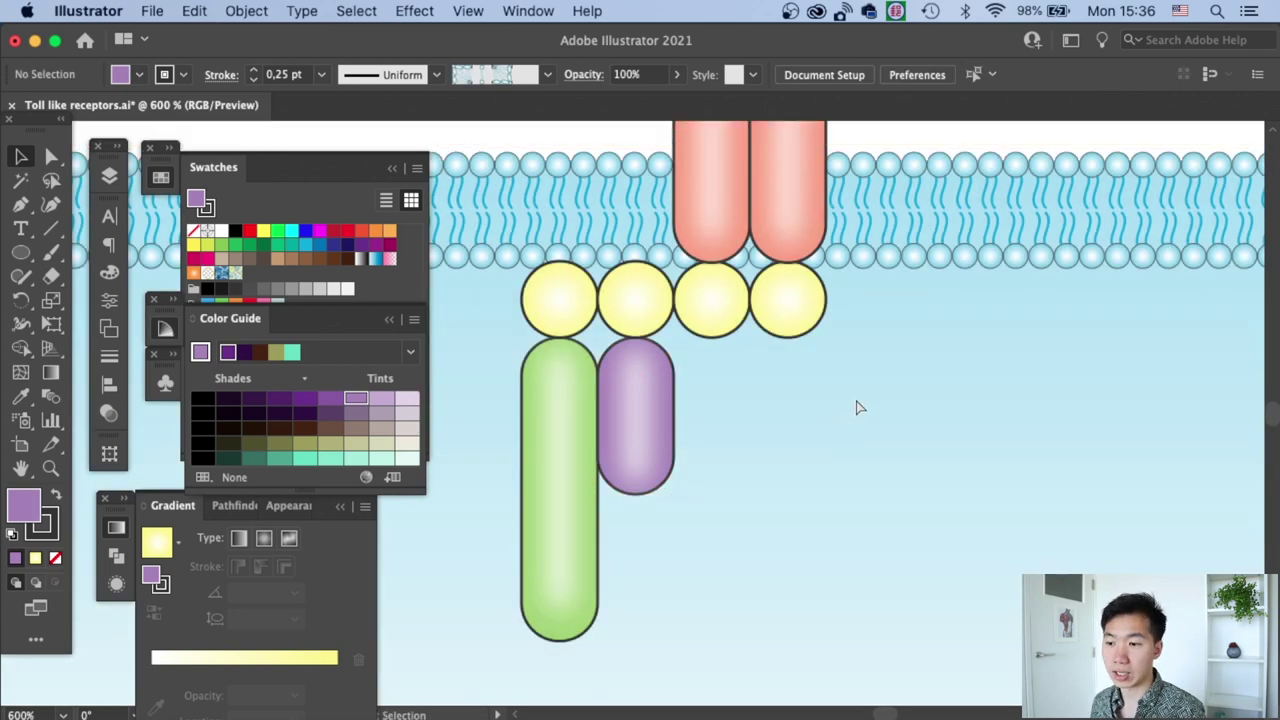
key("super+minus")
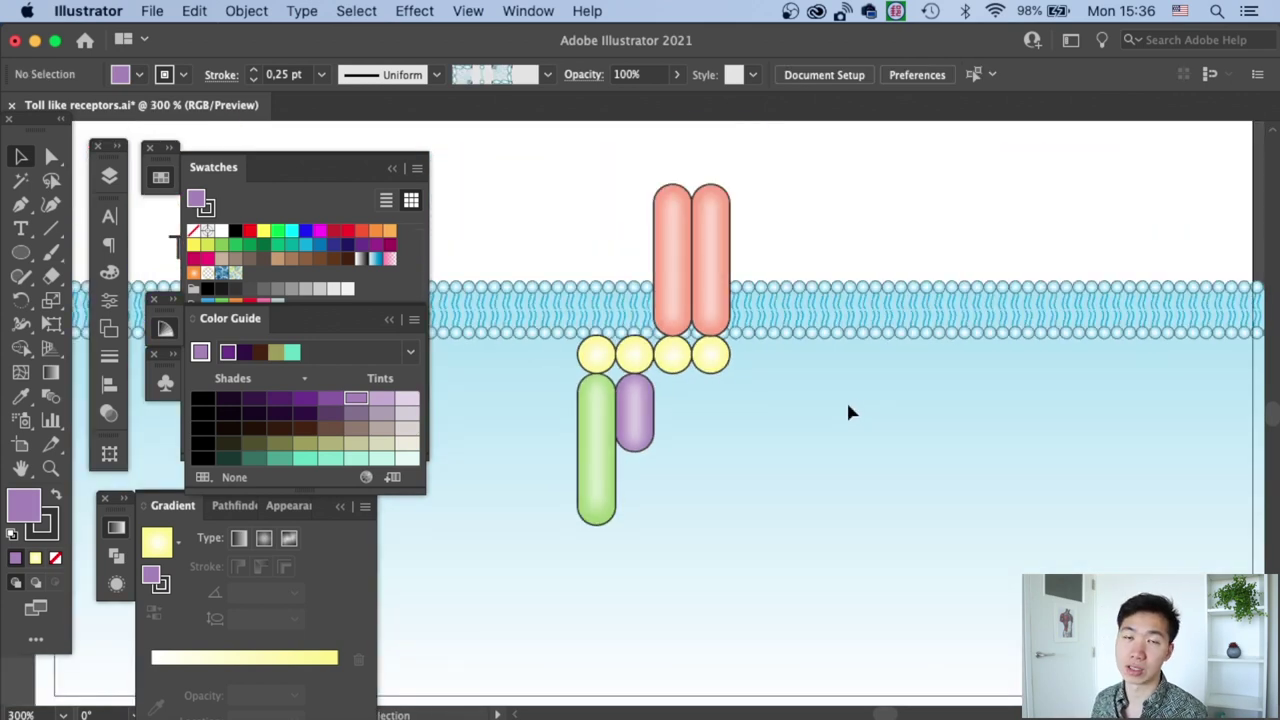